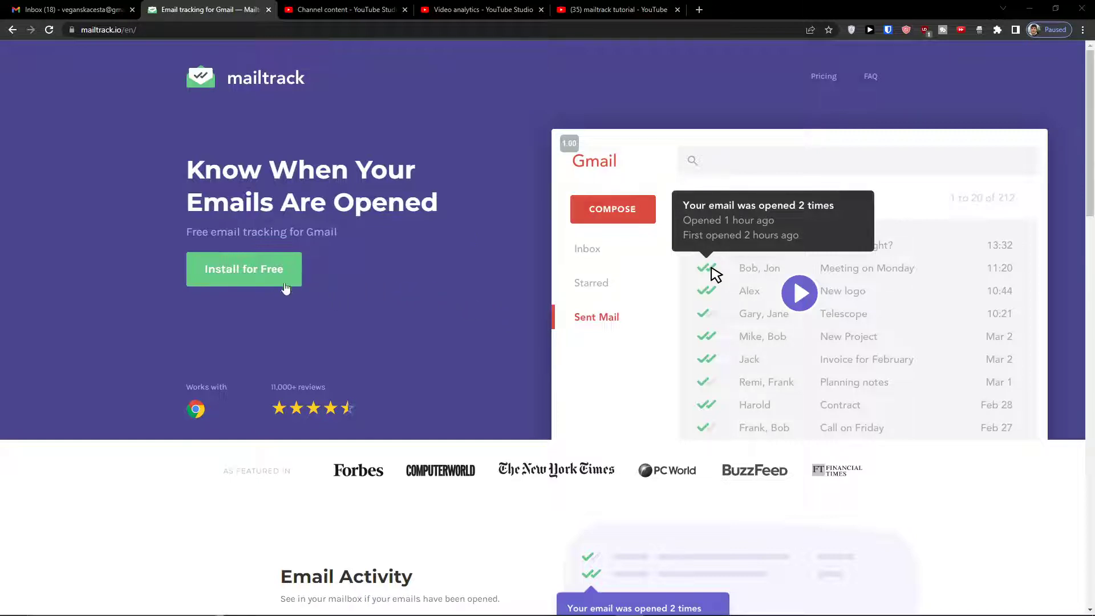
Step: Go from mailtrack.io's Install for Free button to the Mailtrack Chrome Web Store listing
left_click(268, 277)
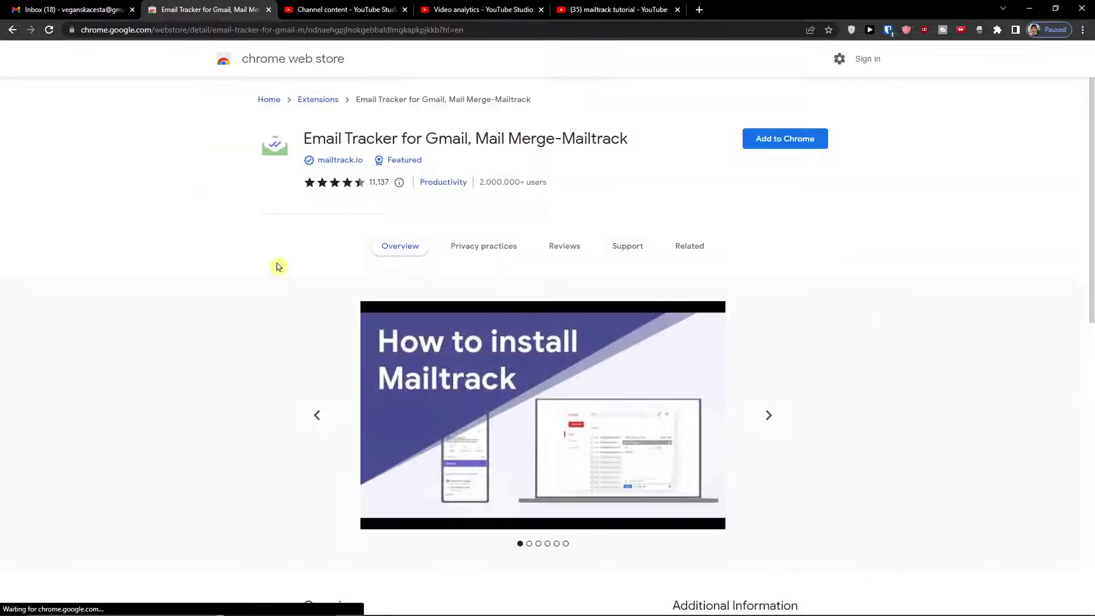
Step: Add the Email Tracker for Gmail, Mail Merge-Mailtrack extension to Chrome
left_click(761, 143)
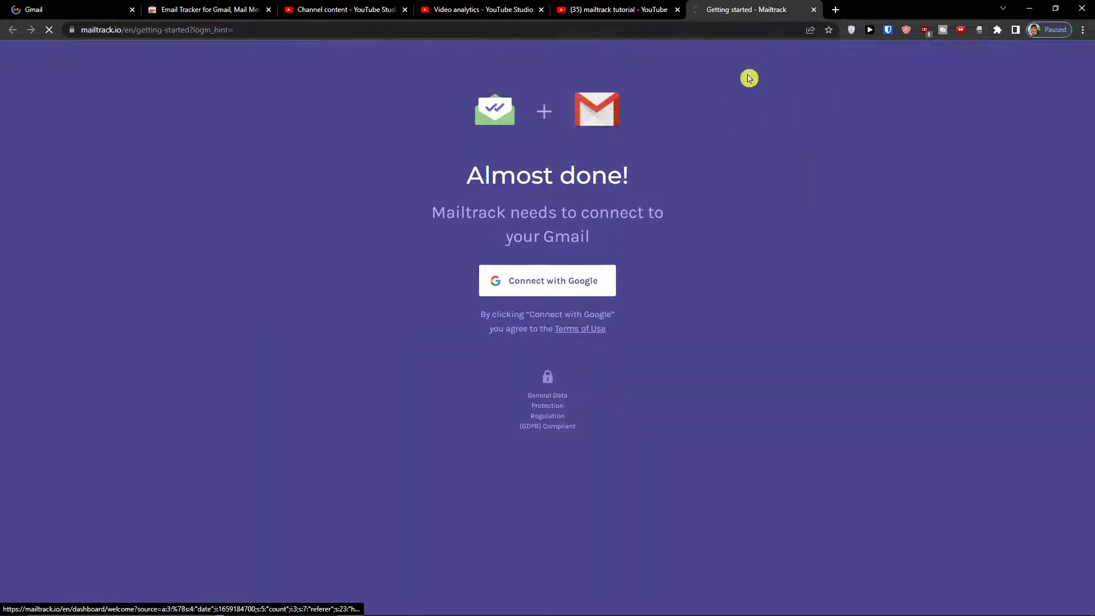
Step: Connect the Google account, compare the pricing plans, and sign up for Mailtrack's Free plan
left_click(814, 10)
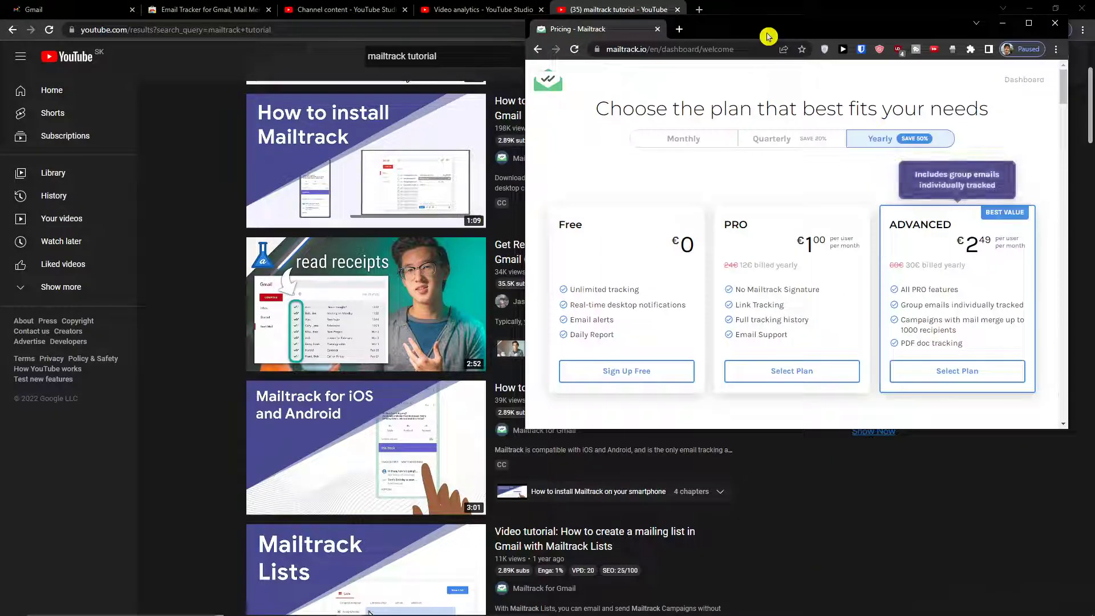
double_click(765, 8)
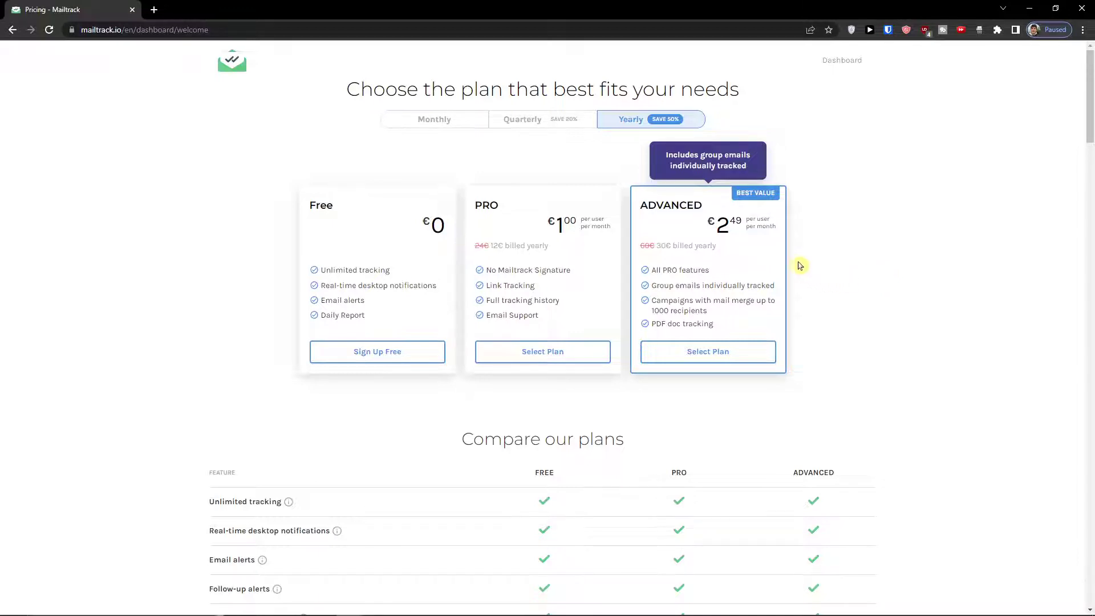
scroll(799, 267, "down", 10)
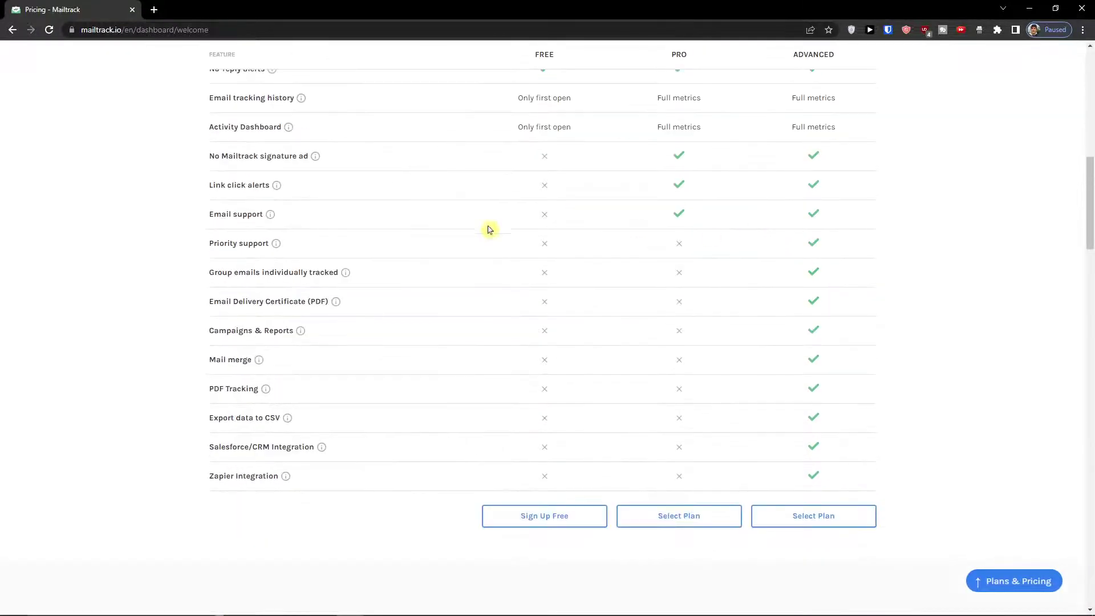
scroll(537, 384, "up", 3)
scroll(584, 441, "down", 2)
scroll(585, 440, "down", 1)
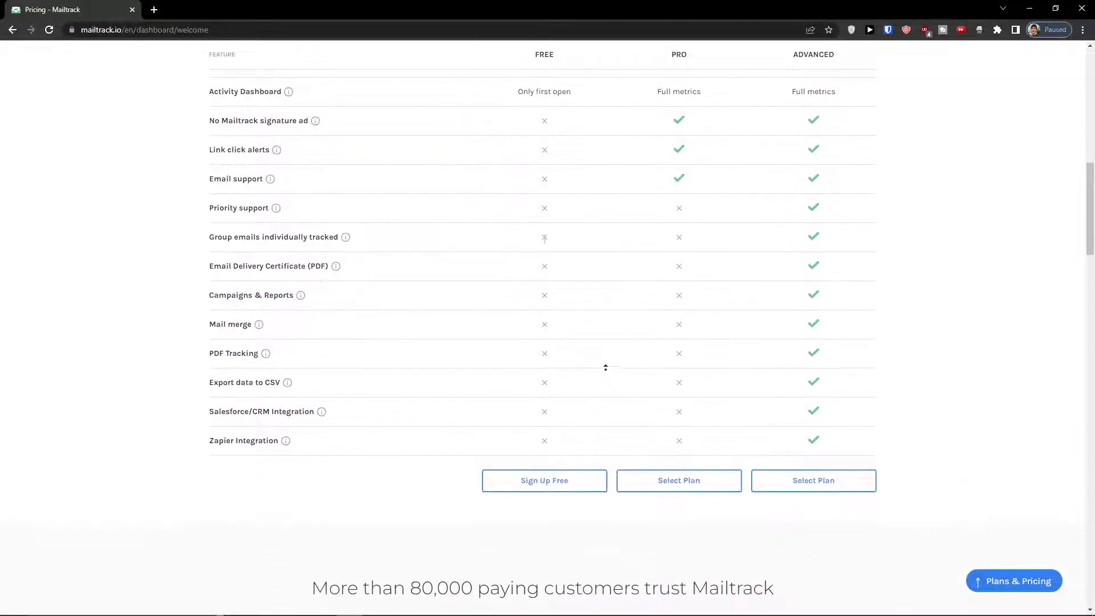
scroll(604, 366, "up", 3)
scroll(591, 381, "up", 8)
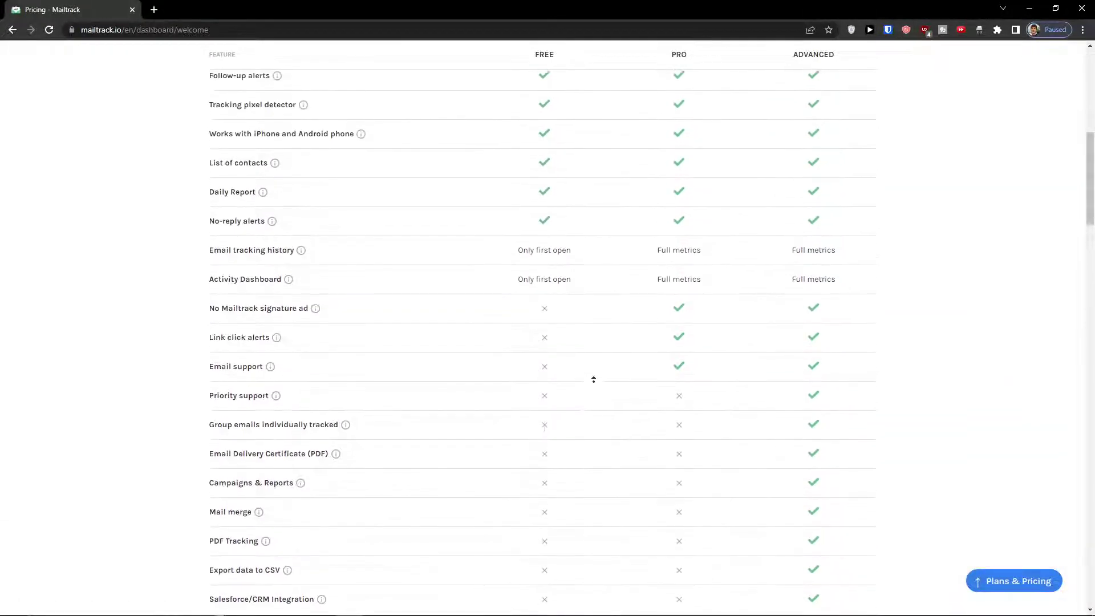
left_click(368, 350)
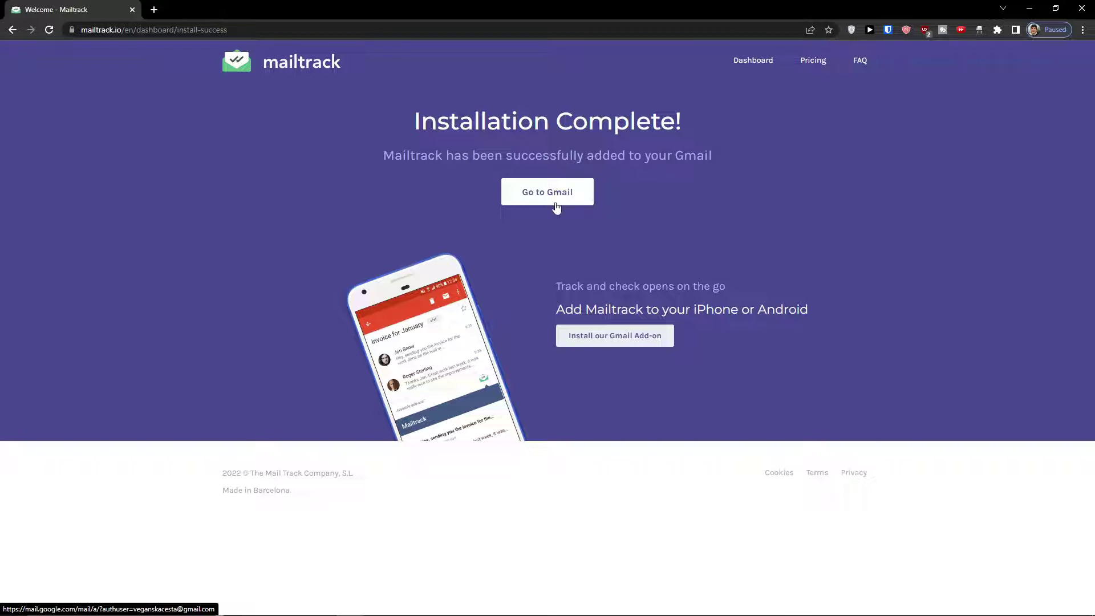
left_click(556, 207)
Step: Switch to the Gmail inbox, zoom out to 110%, and briefly open then close a new message
left_click(243, 7)
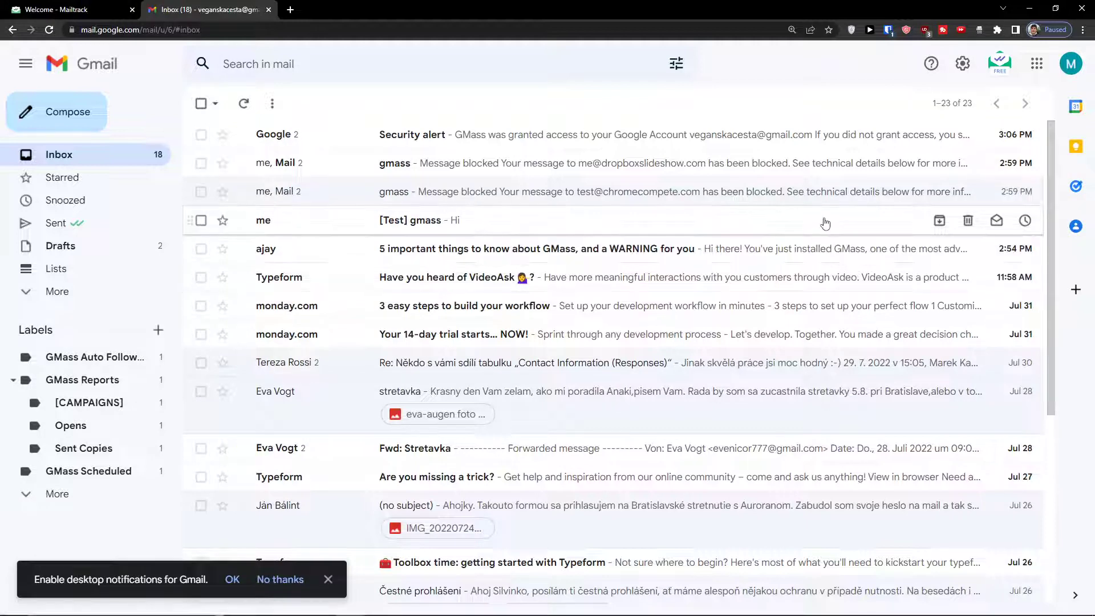
key("ctrl+minus")
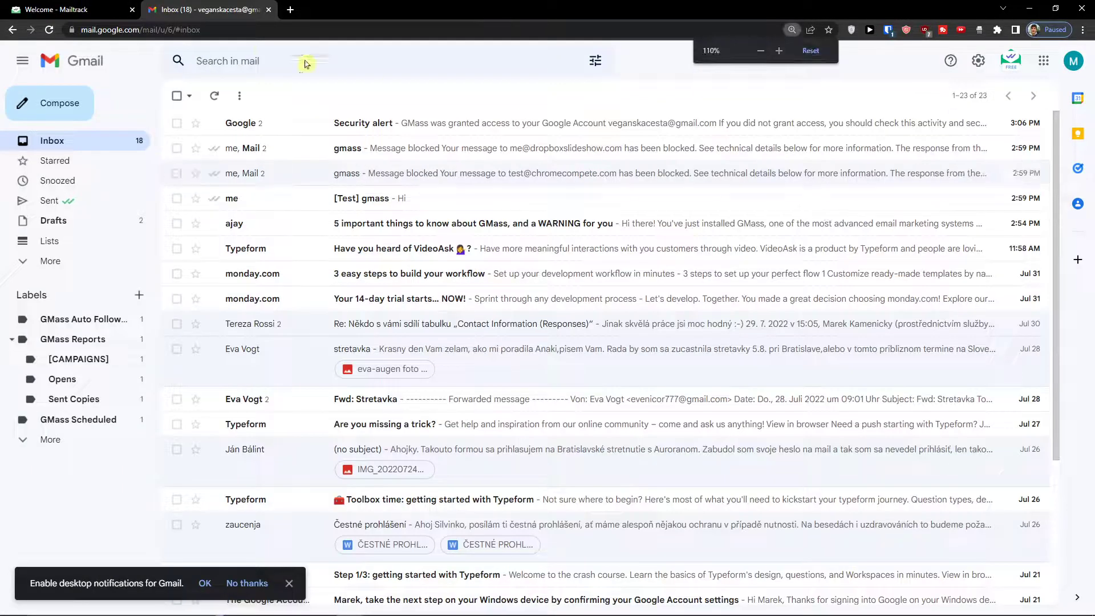
left_click(81, 105)
left_click(1038, 246)
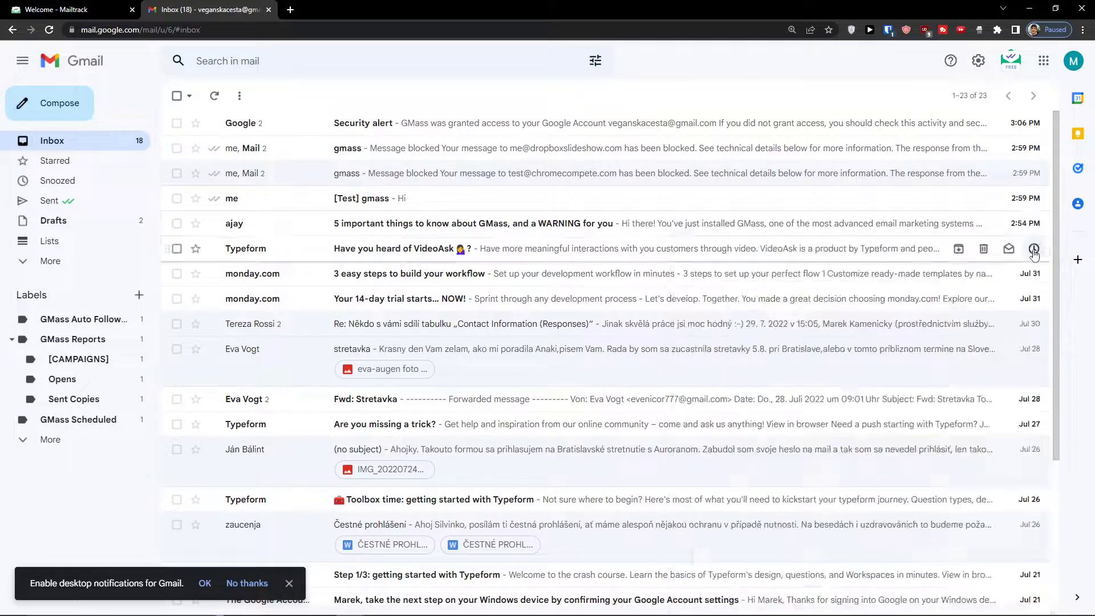
Step: Check the browser extensions list, then bring up the Mailtrack menu in Gmail
left_click(994, 33)
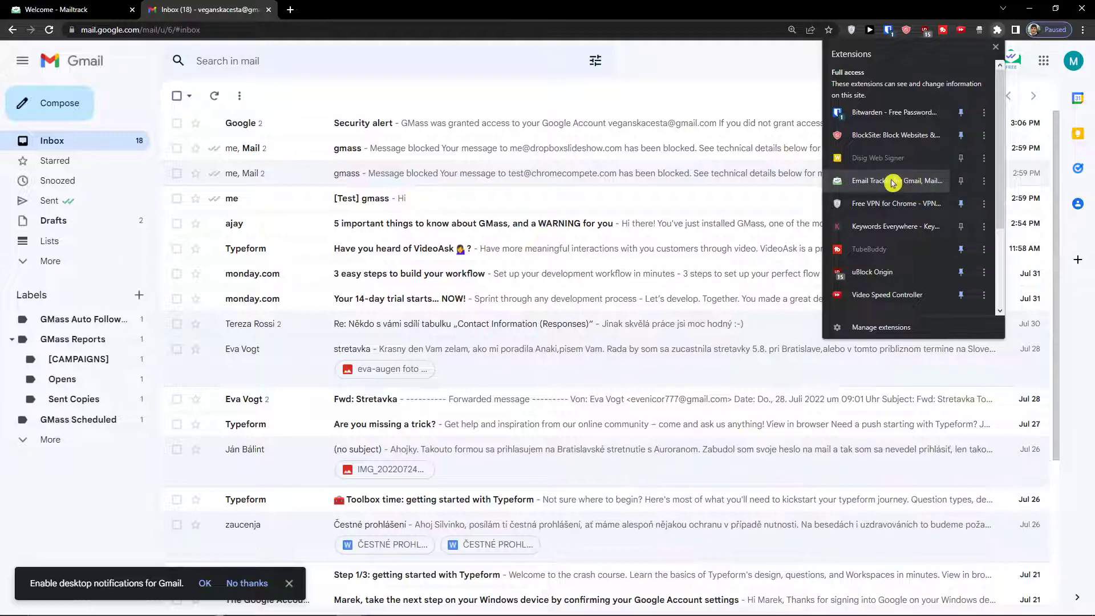
left_click(734, 81)
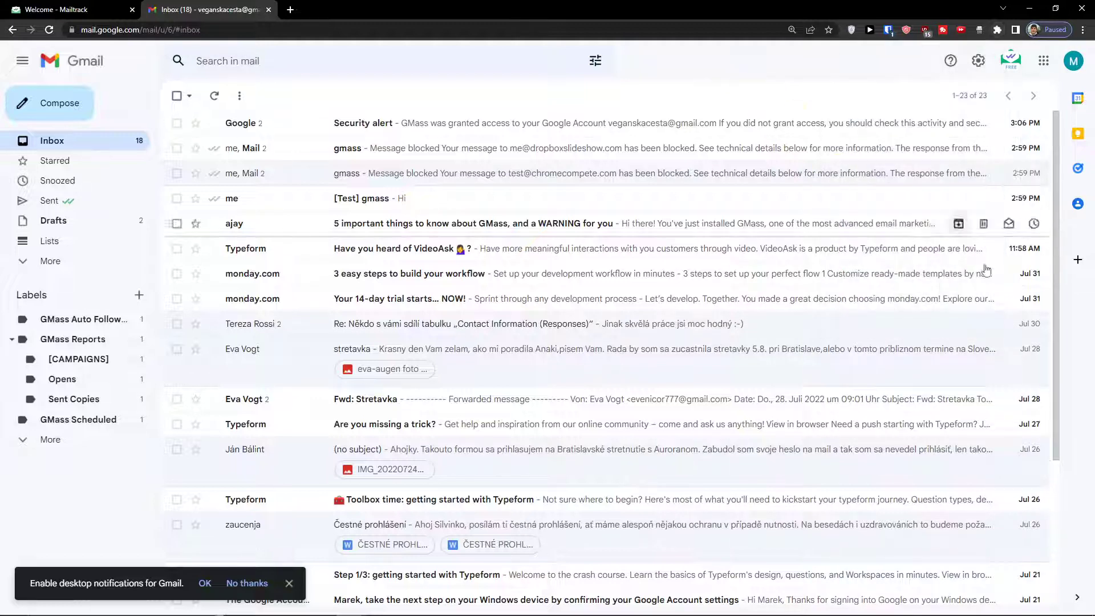
left_click(920, 605)
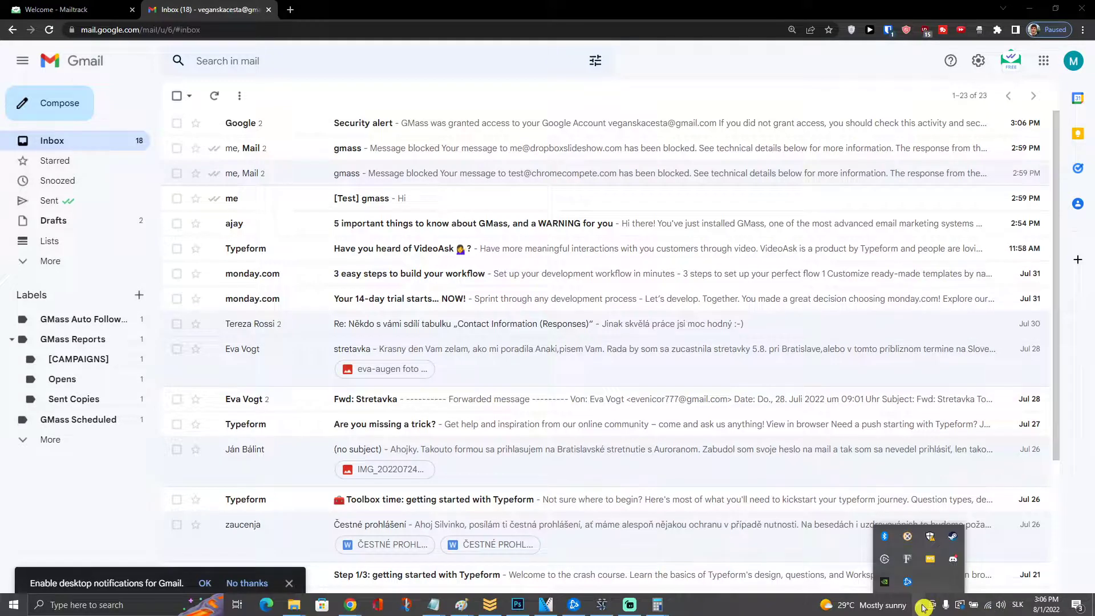
left_click(1012, 63)
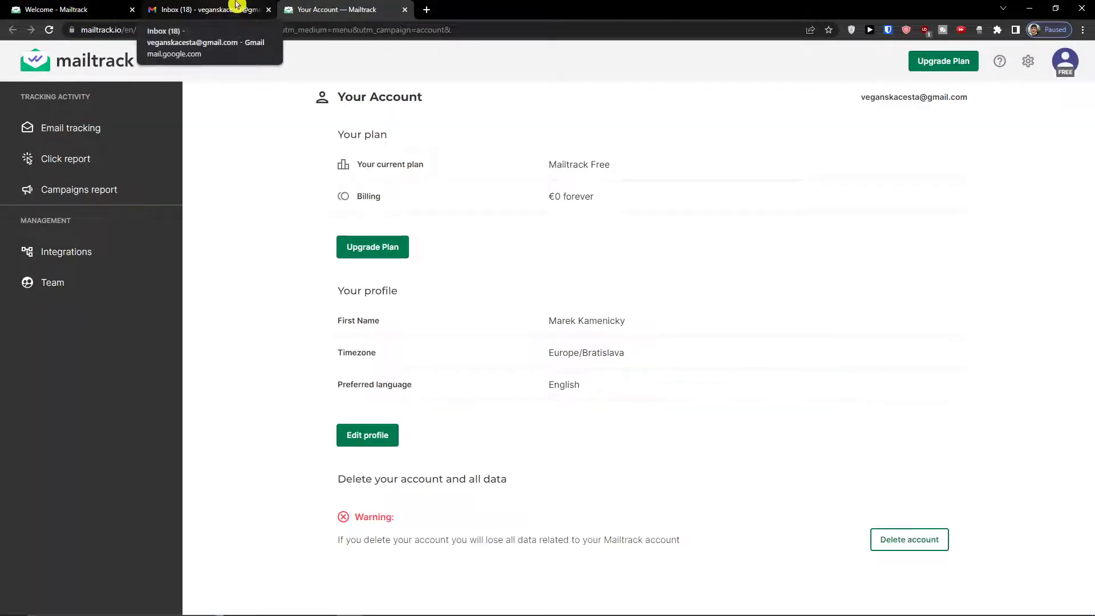
Step: Browse the Email tracking report and its filter choices, then the Click and Campaigns reports
left_click(146, 137)
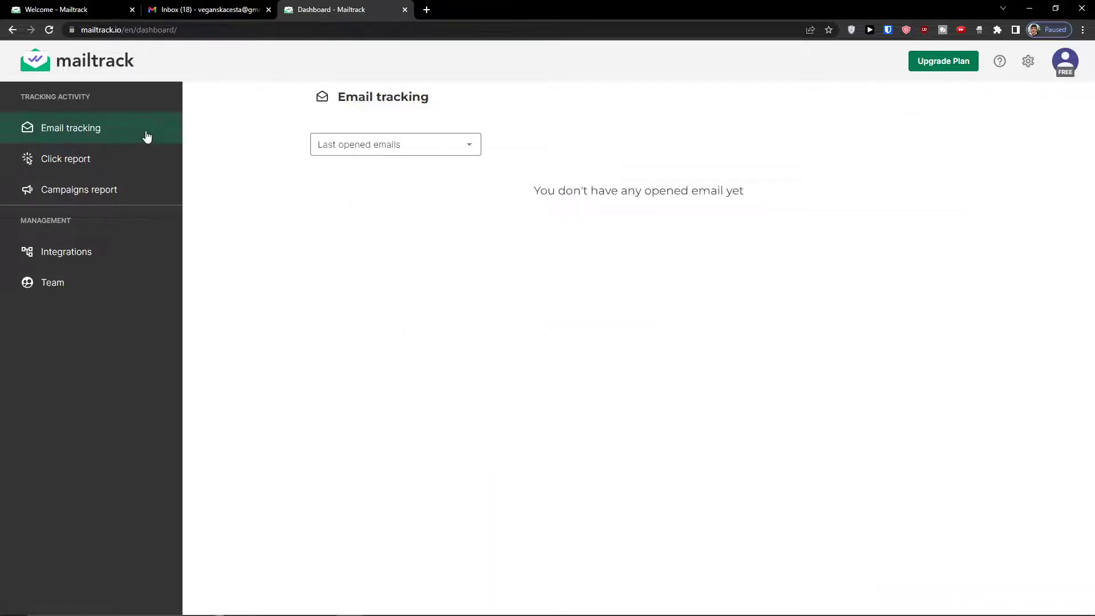
left_click(355, 151)
left_click(354, 147)
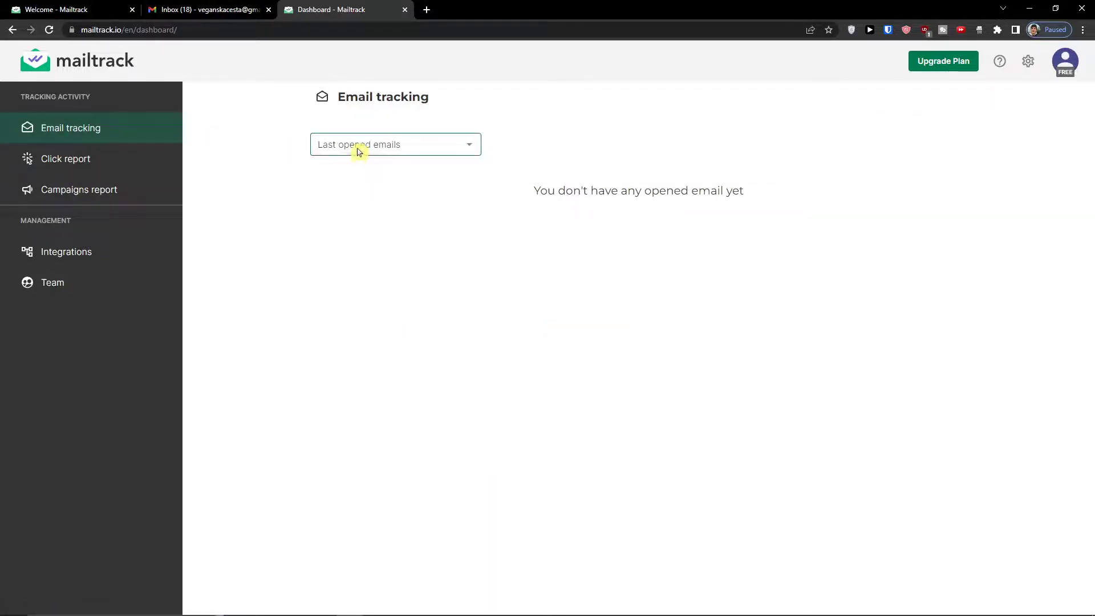
left_click(386, 147)
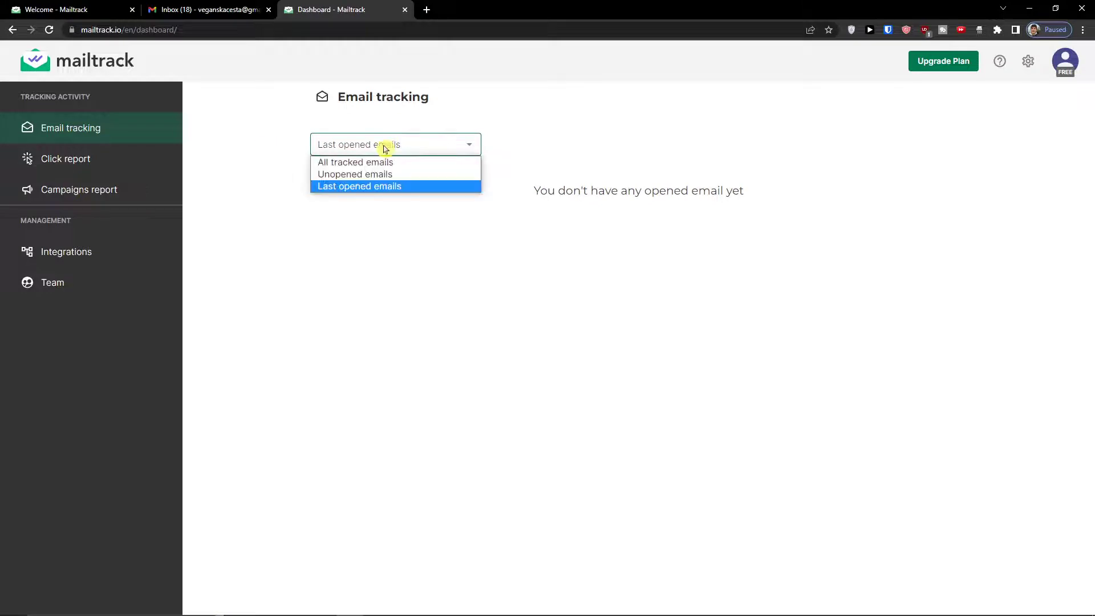
left_click(143, 164)
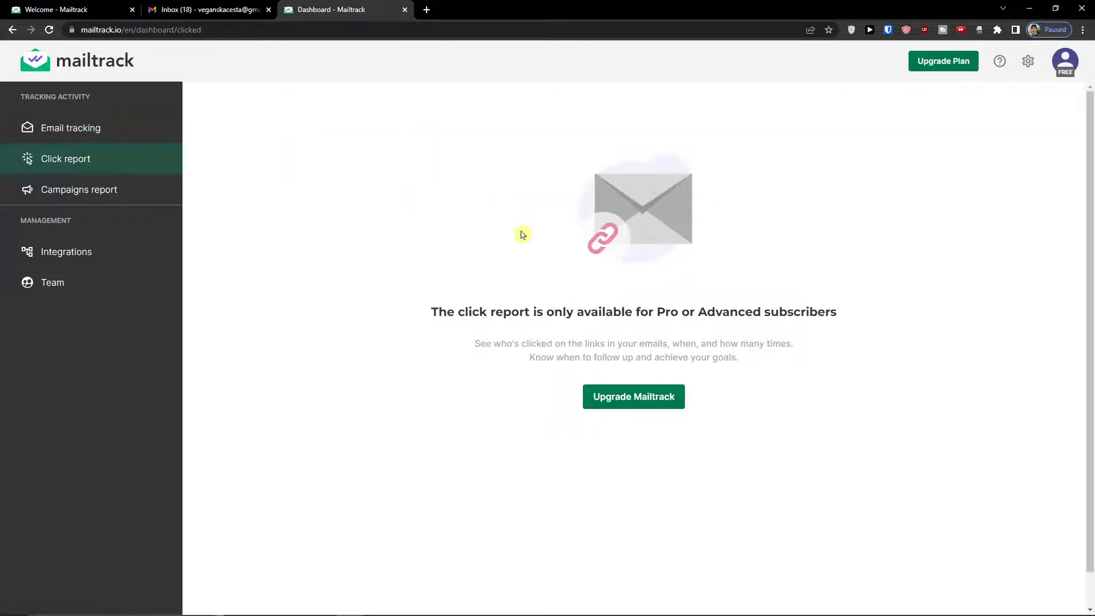
left_click(101, 191)
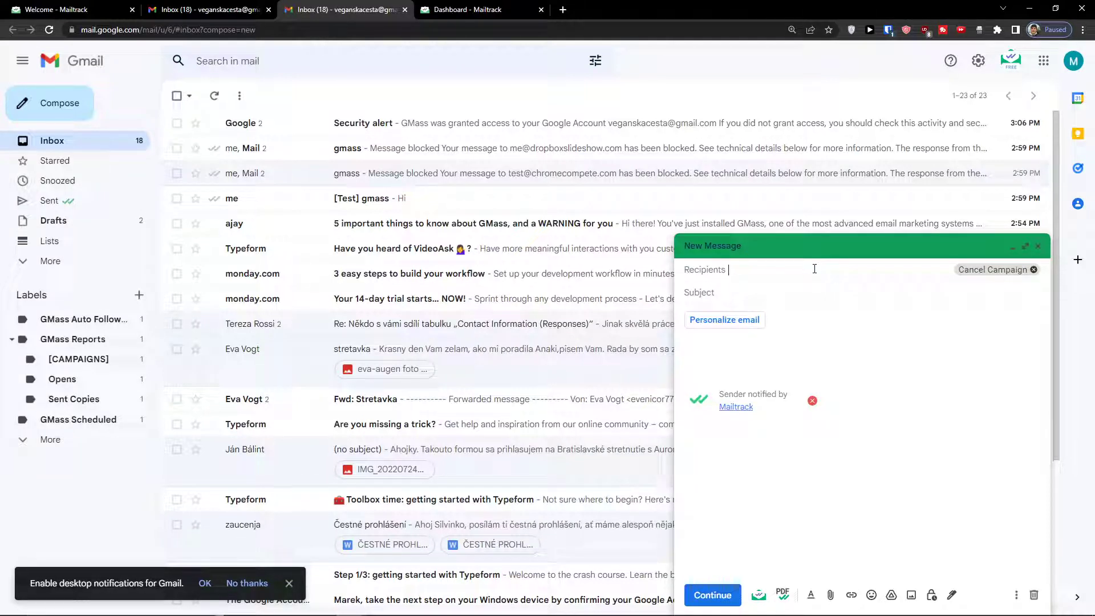
Step: Type 'datado' and start a new browser tab
type("datado")
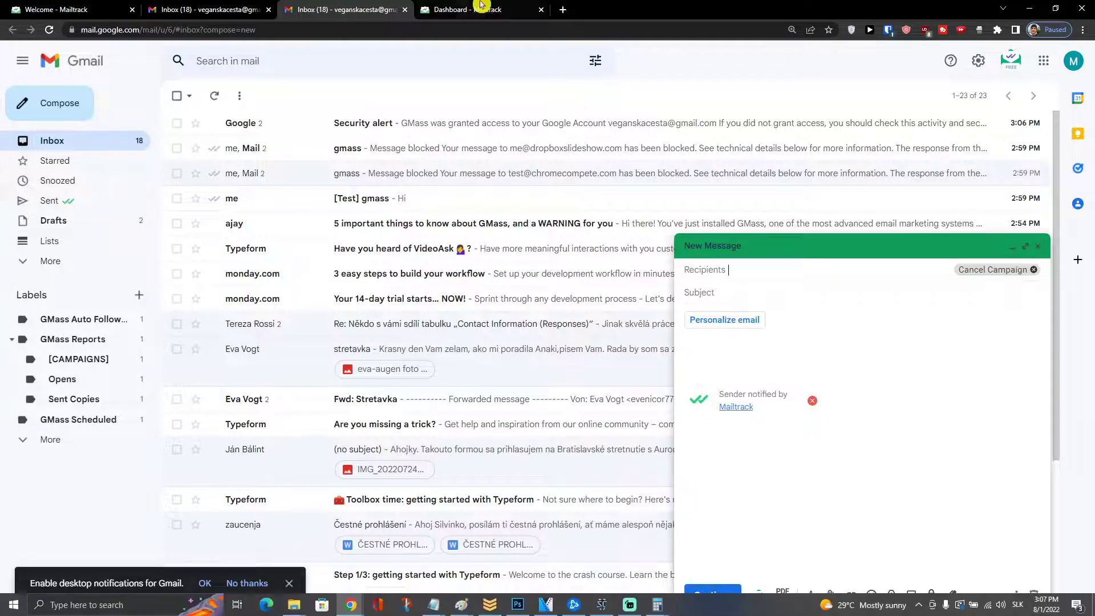
left_click(561, 7)
Step: Load temp-mail.org, copy its disposable address, and start the first campaign from the Mailtrack dashboard
type("temp")
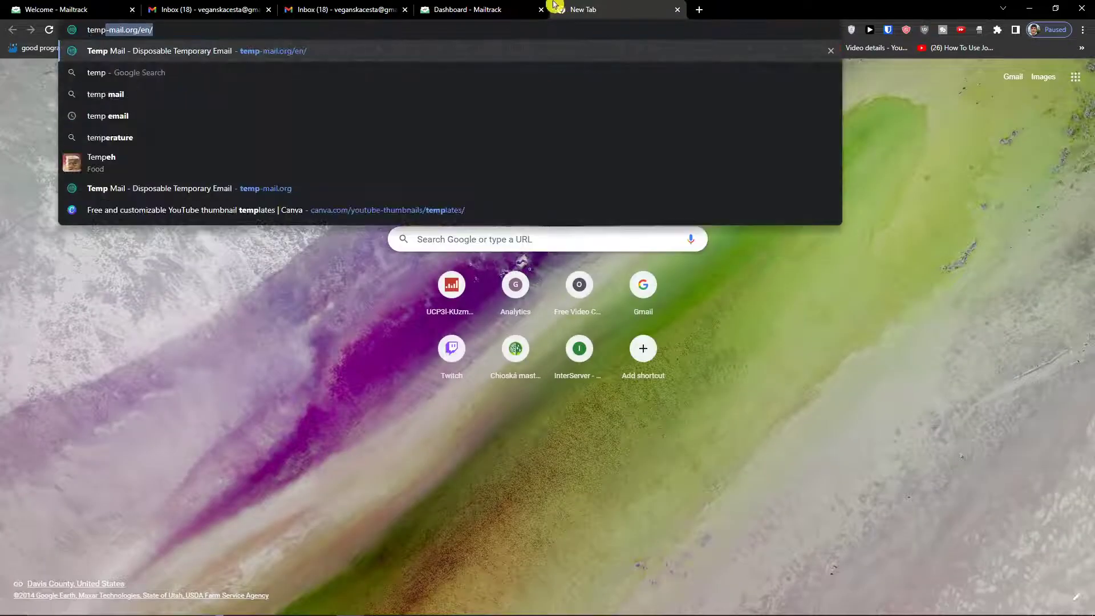
key("Return")
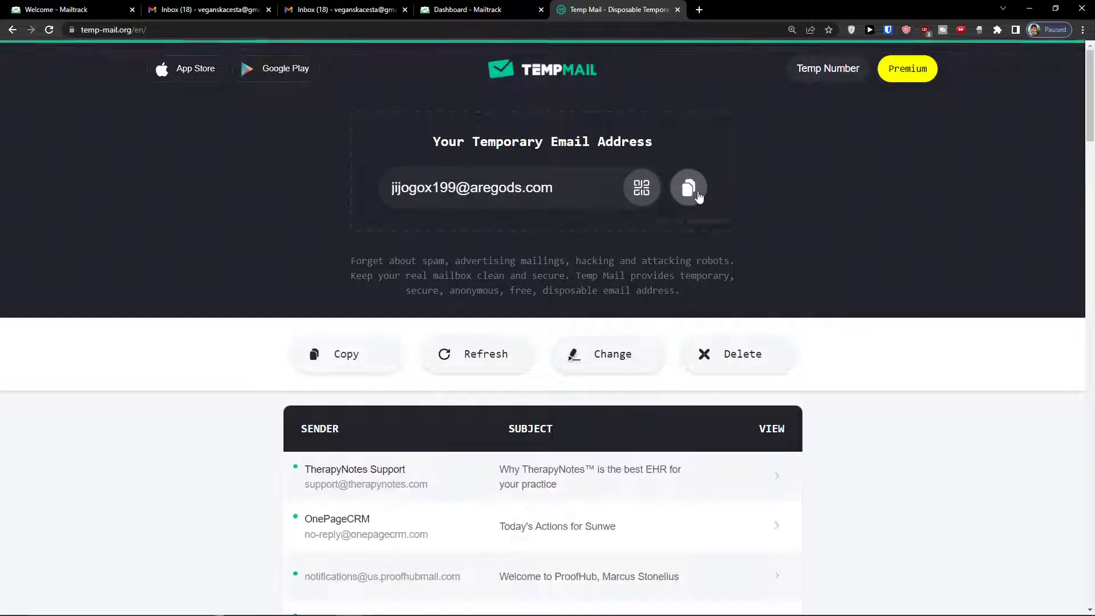
left_click(697, 193)
key("ctrl+shift+Tab")
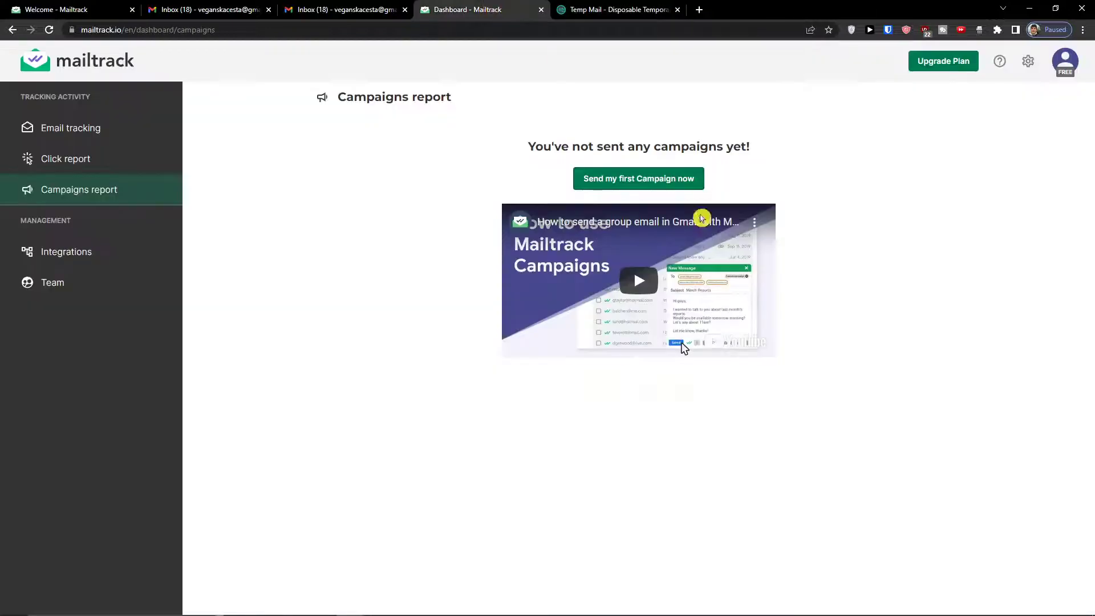
left_click(642, 174)
Step: Paste the temporary address as recipient, enter subject 'Hi there', and view From Lists personalization
key("ctrl+v")
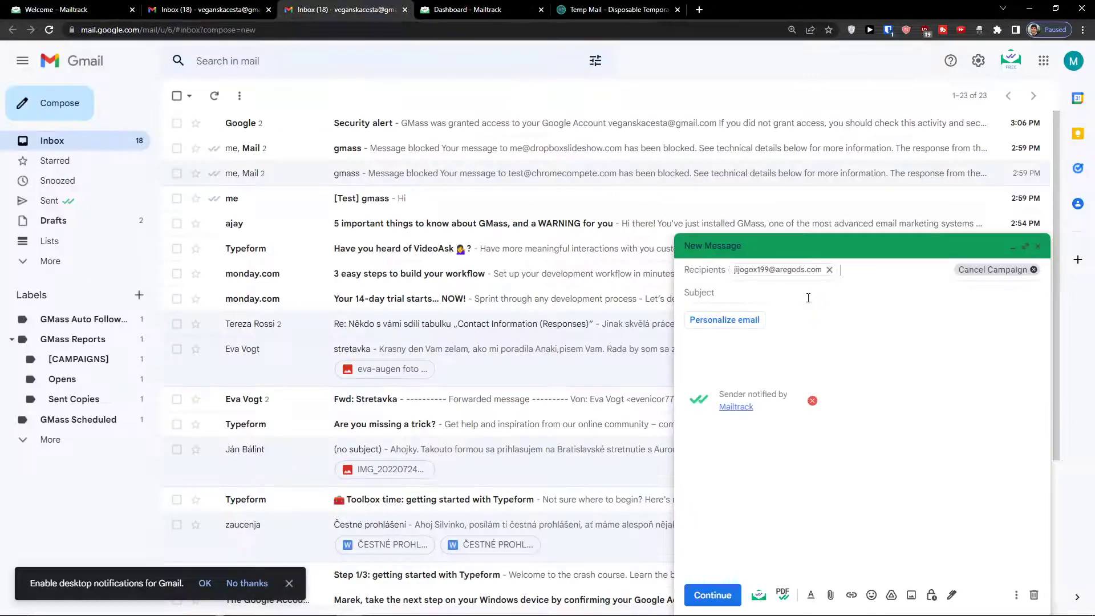
key("Tab")
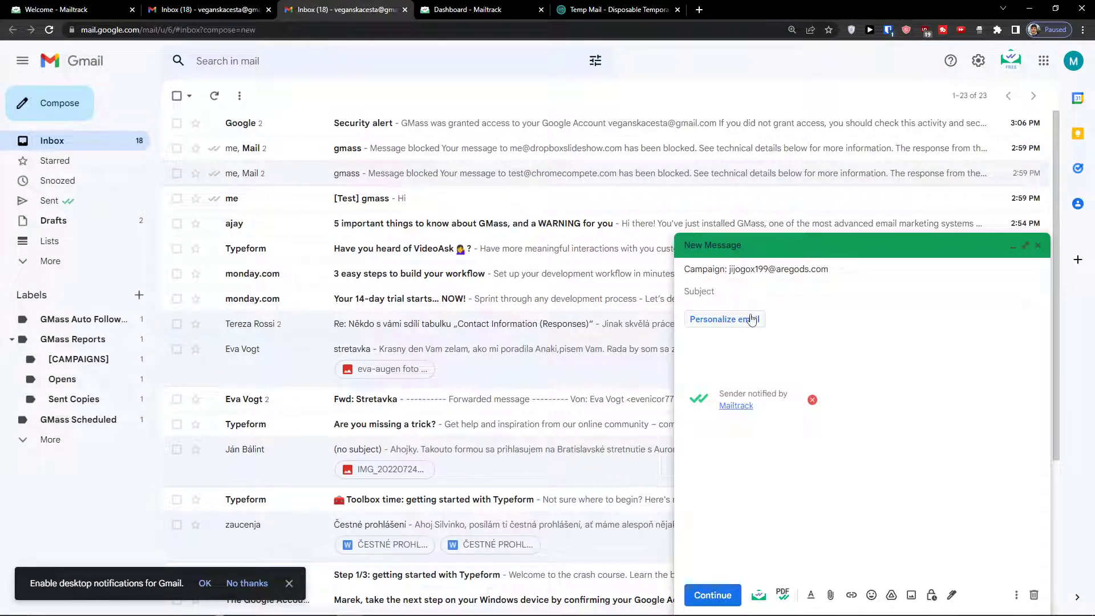
type("Hi there")
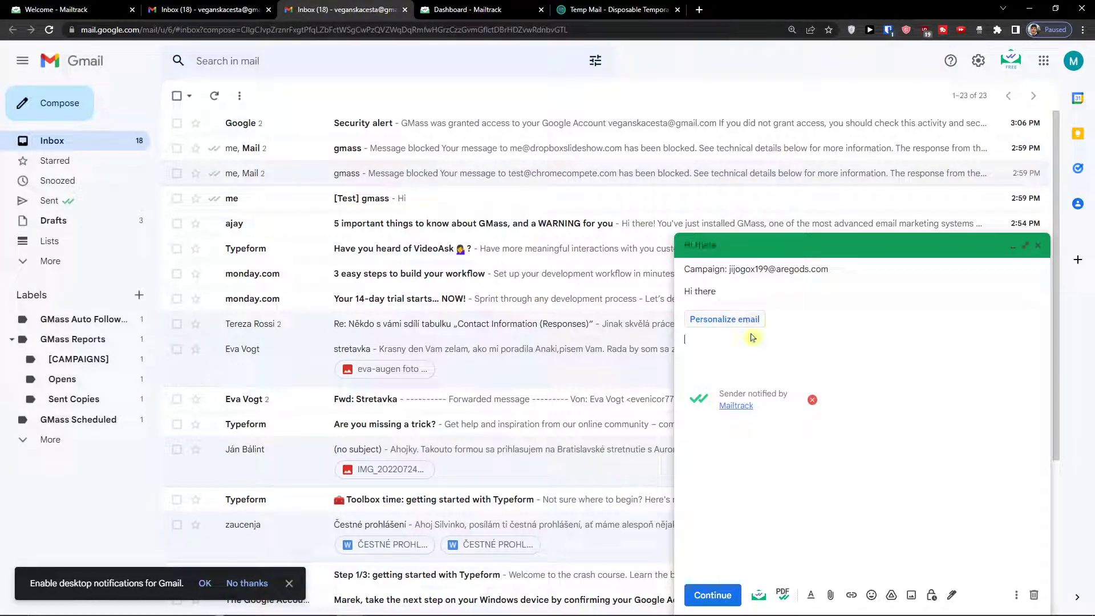
left_click(738, 326)
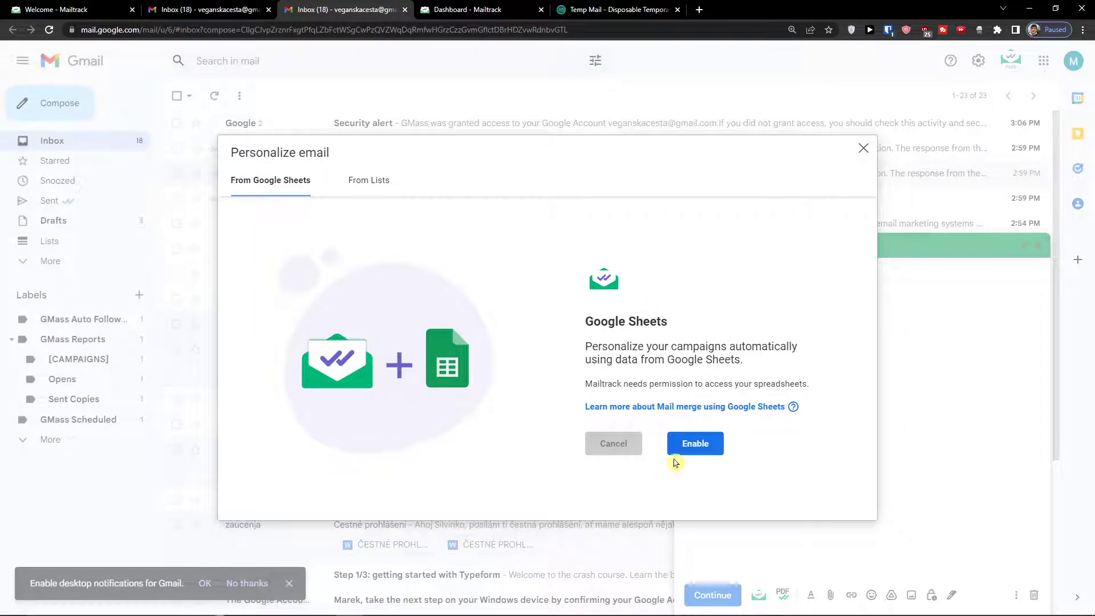
left_click(357, 182)
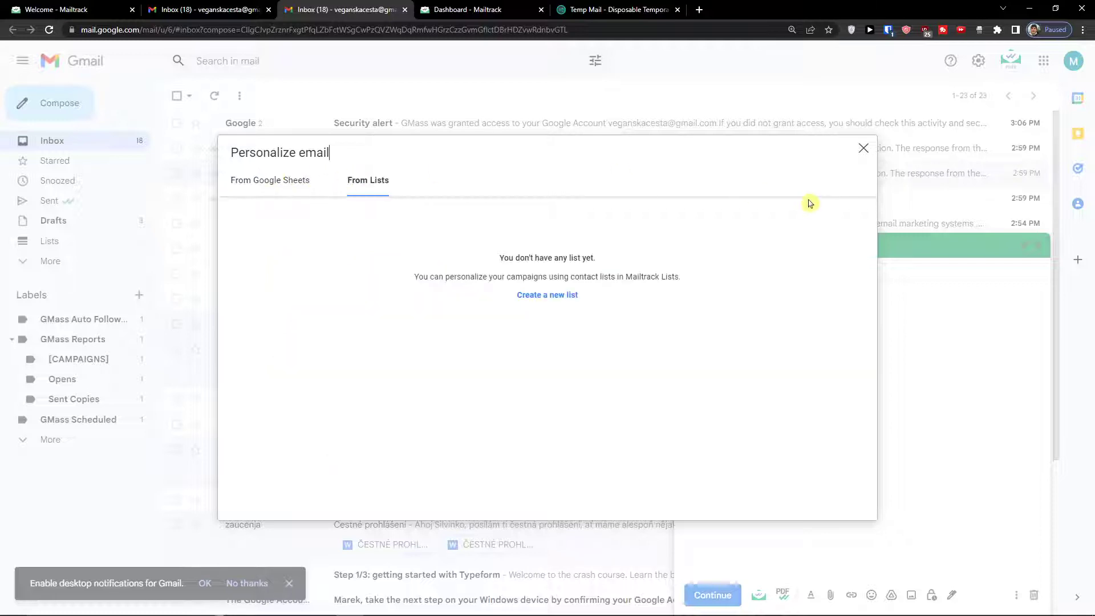
left_click(863, 149)
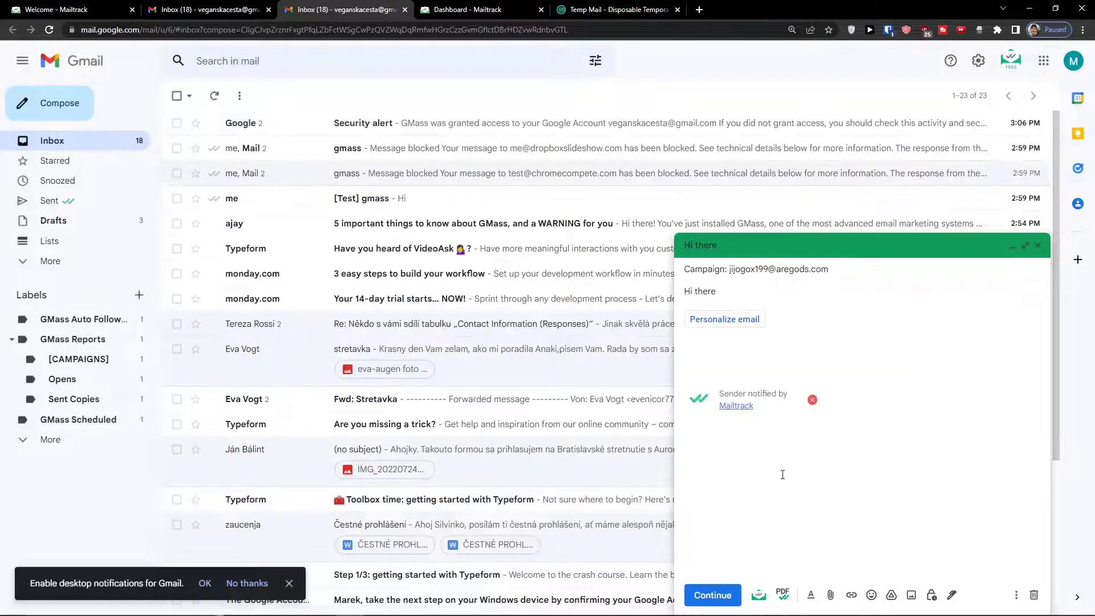
Step: Turn off Mailtrack's no-reply-in-72h alert and dismiss the PDF tracking upgrade notice
left_click(761, 598)
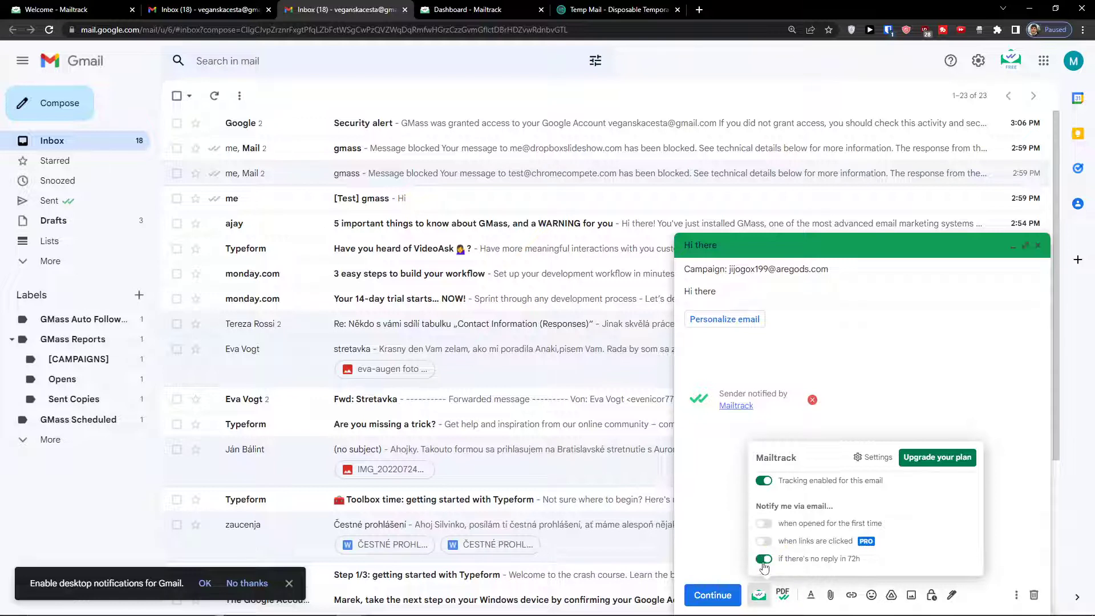
left_click(764, 562)
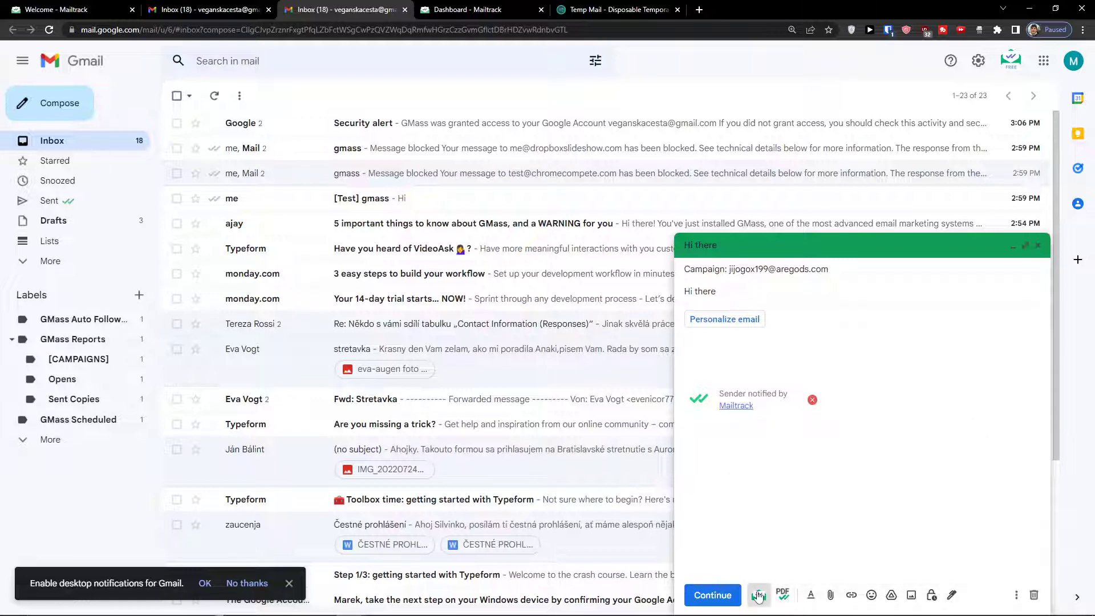
left_click(783, 596)
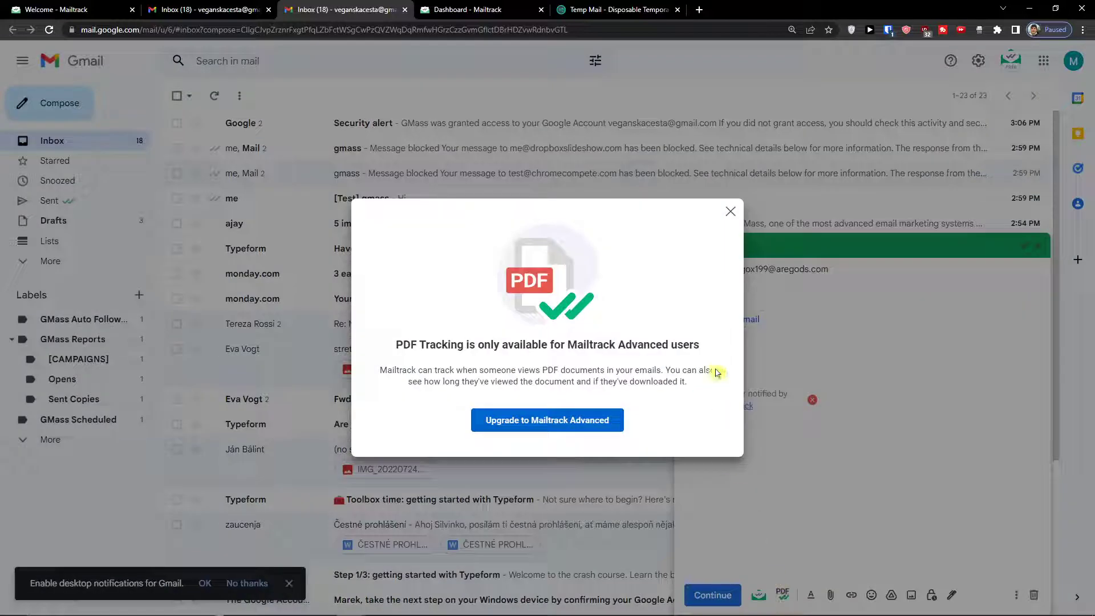
left_click(731, 212)
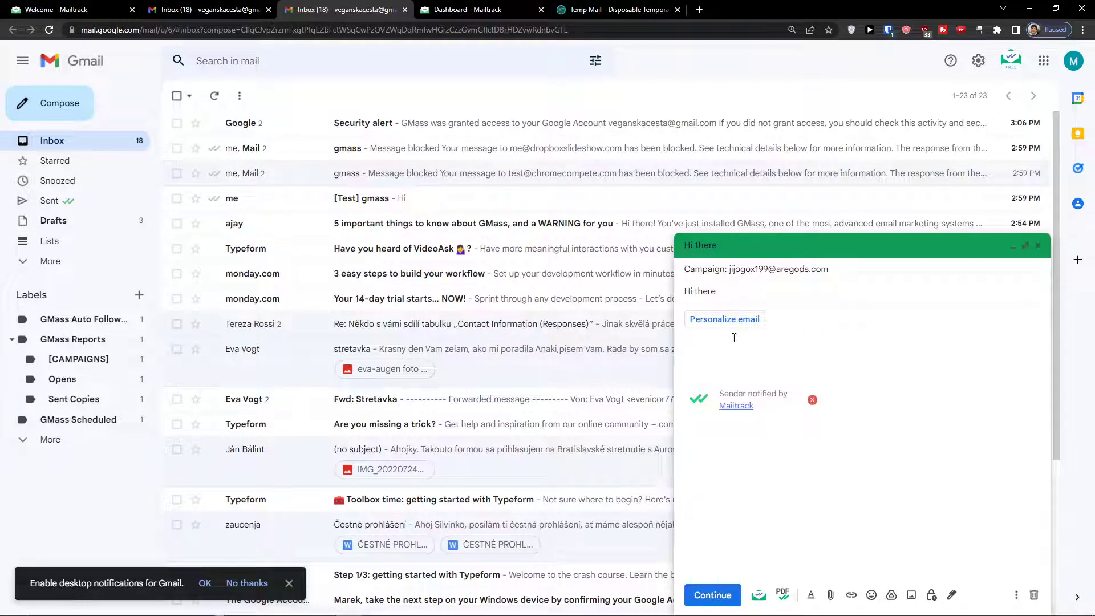
Step: Review the 1-recipient launch confirmation and send the 'Hi there' campaign
left_click(719, 597)
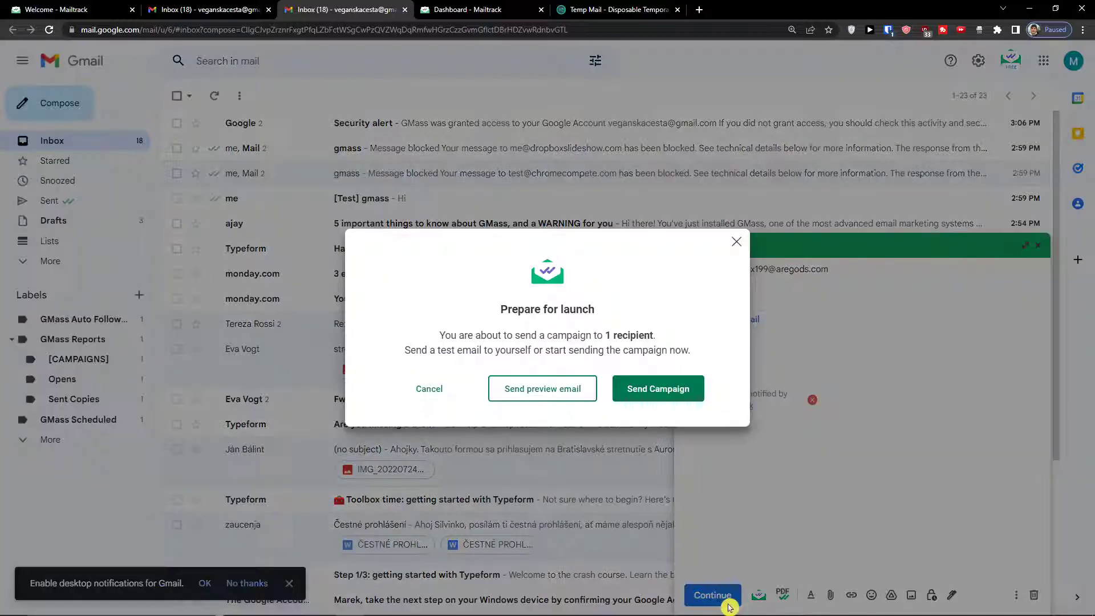
left_click_drag(418, 341, 730, 253)
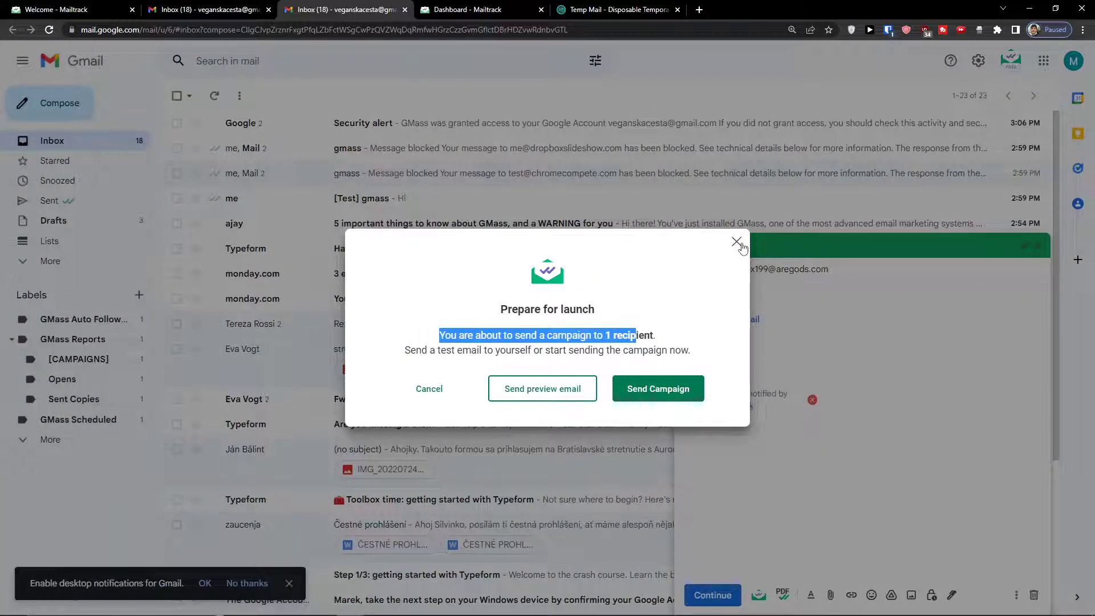
left_click(737, 243)
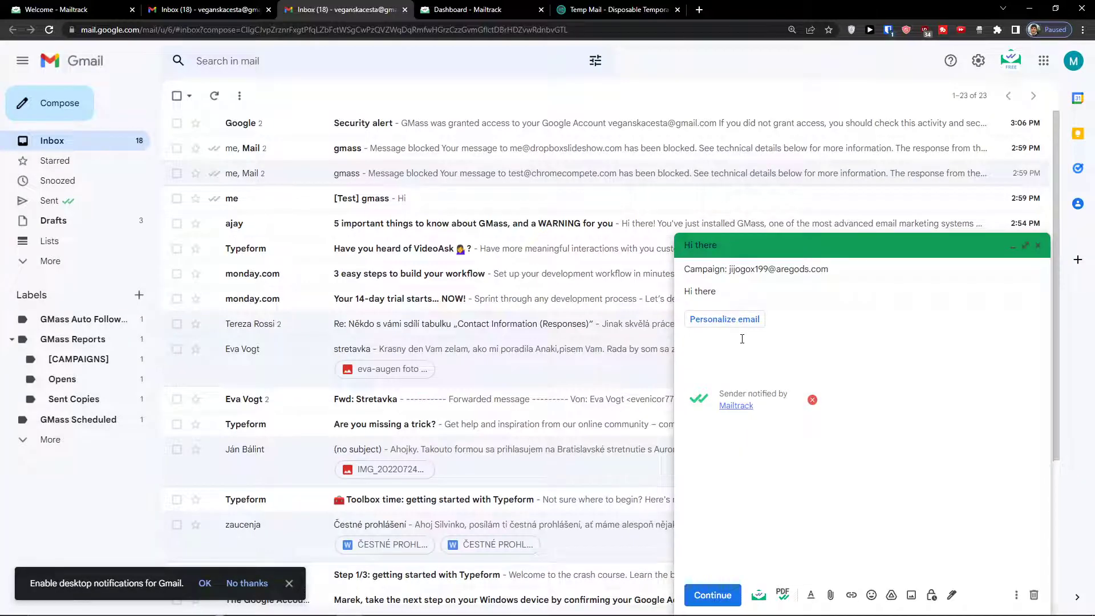
left_click(712, 595)
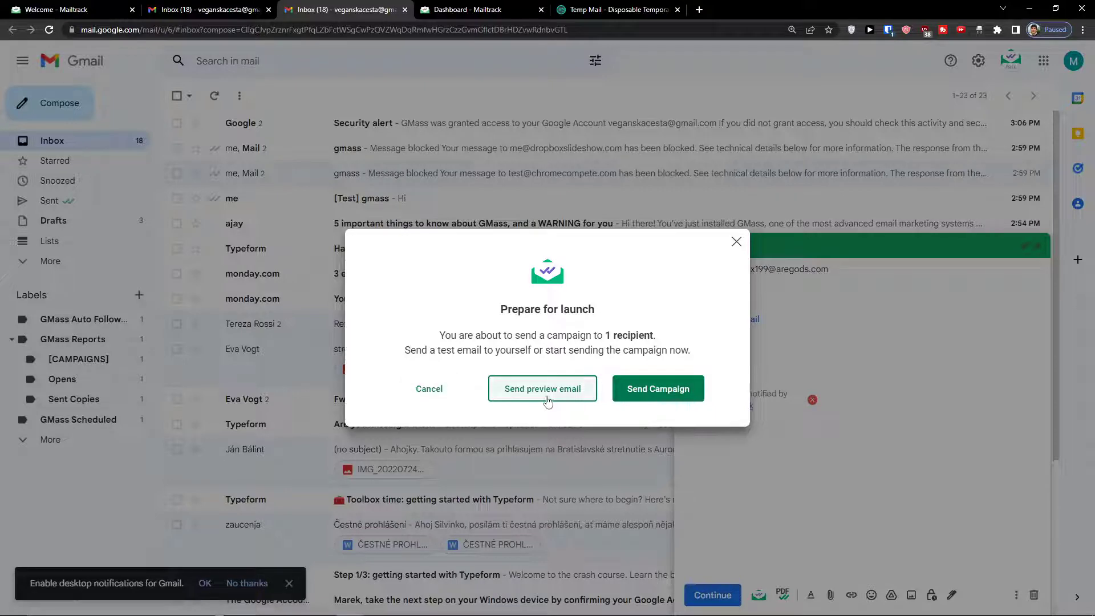
left_click(656, 389)
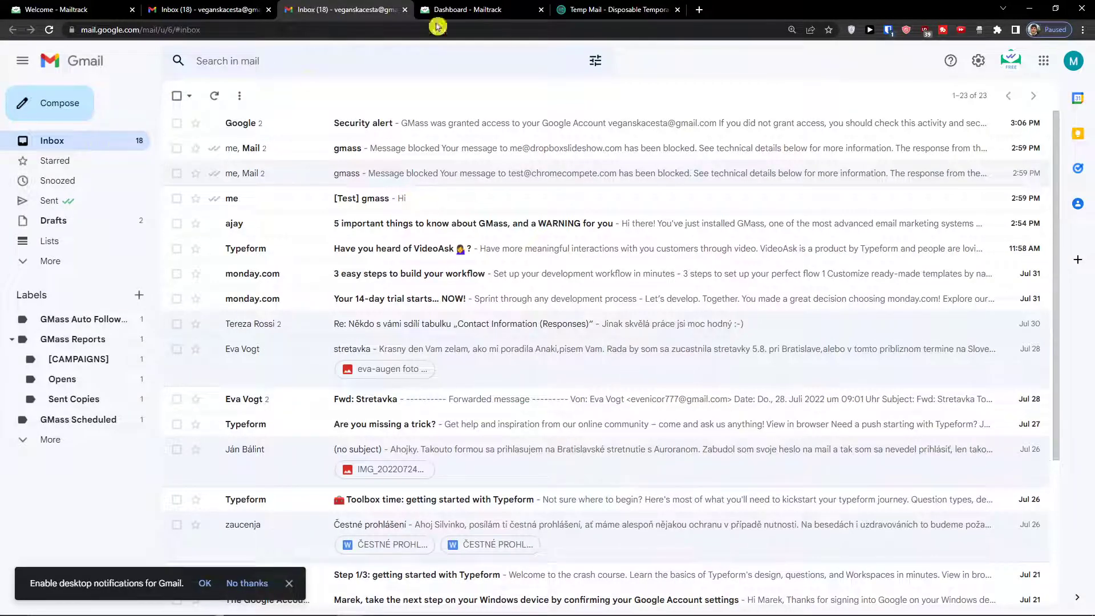
Step: Refresh the Temp Mail inbox and move its tab ahead of the Mailtrack dashboard
left_click(469, 10)
left_click(578, 16)
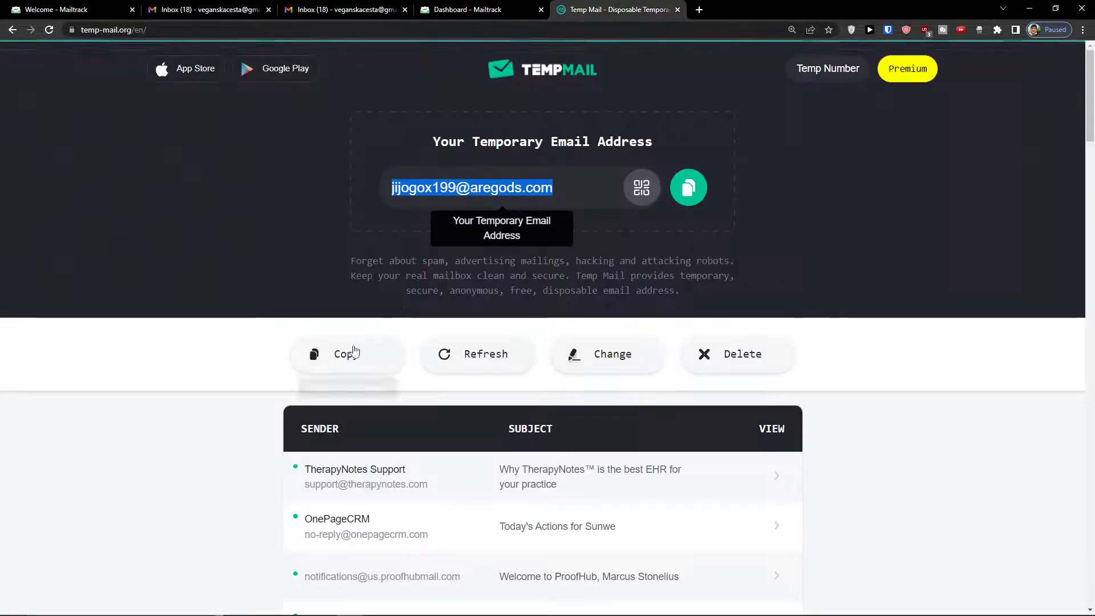
left_click(502, 359)
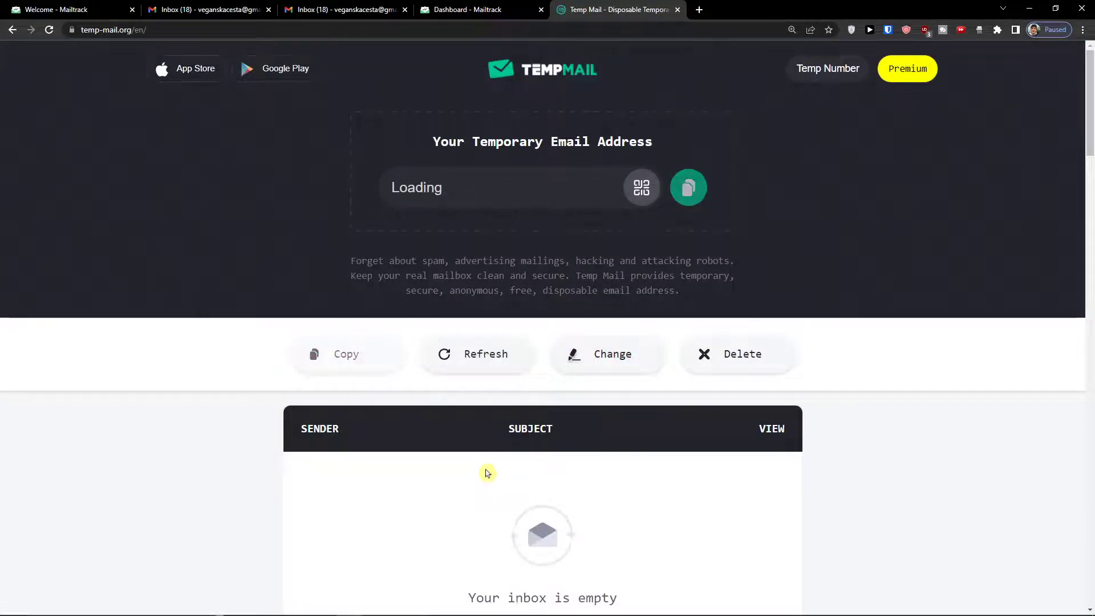
left_click(334, 6)
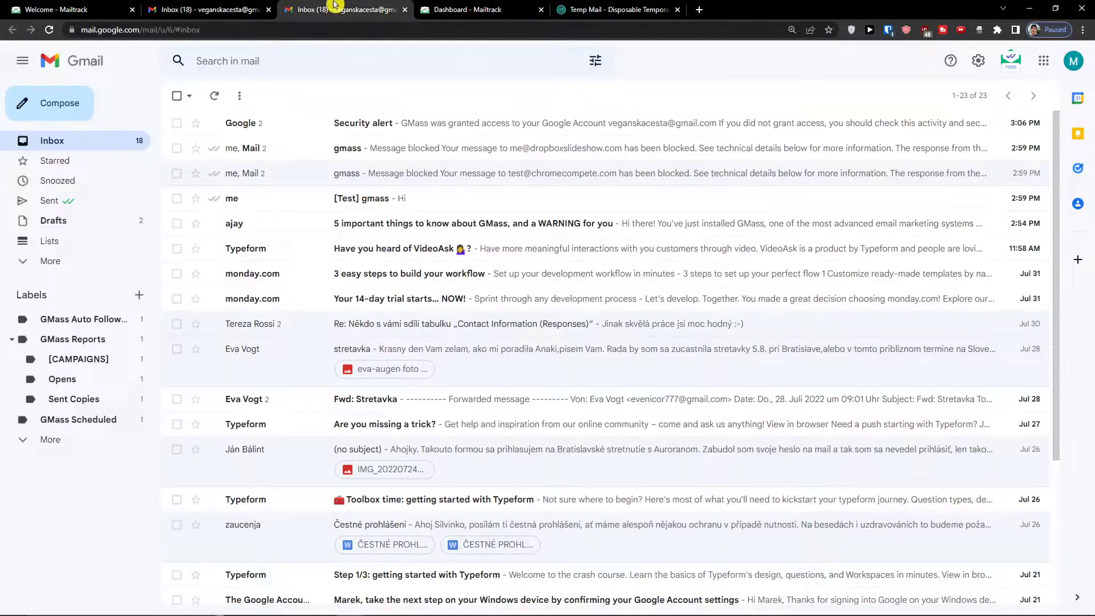
left_click(497, 5)
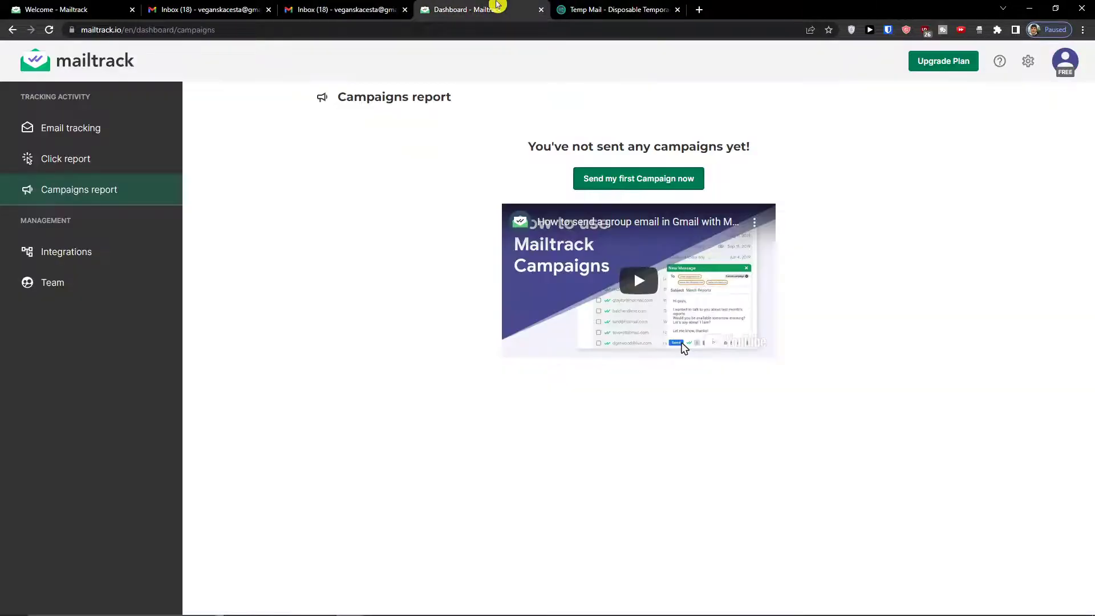
left_click_drag(613, 9, 485, 9)
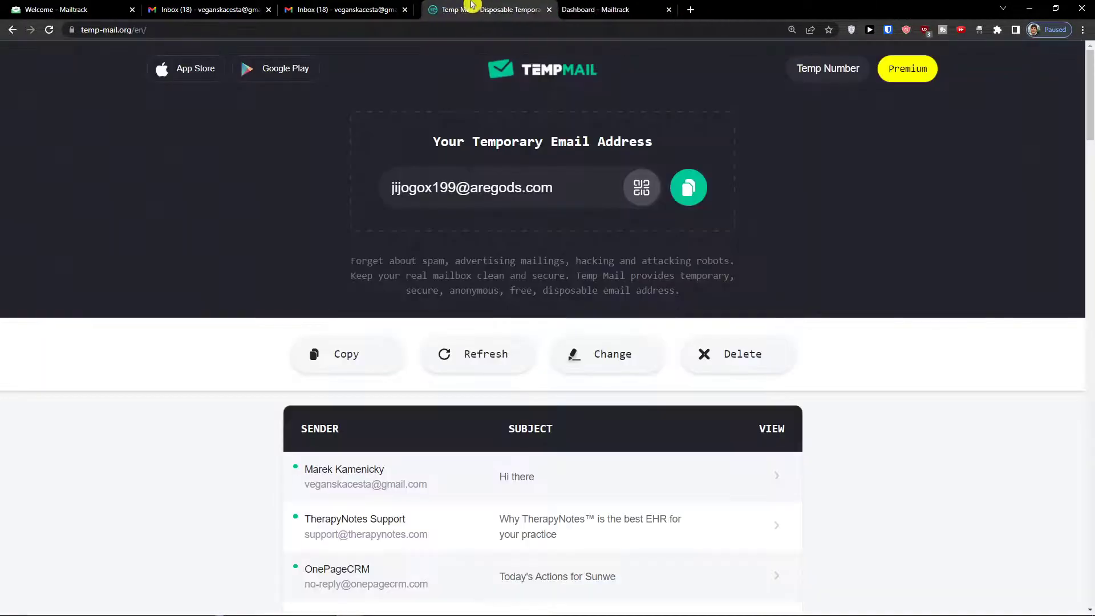
Step: Read the received 'Hi there' email with its Mailtrack notice, then go back to Gmail
left_click(516, 477)
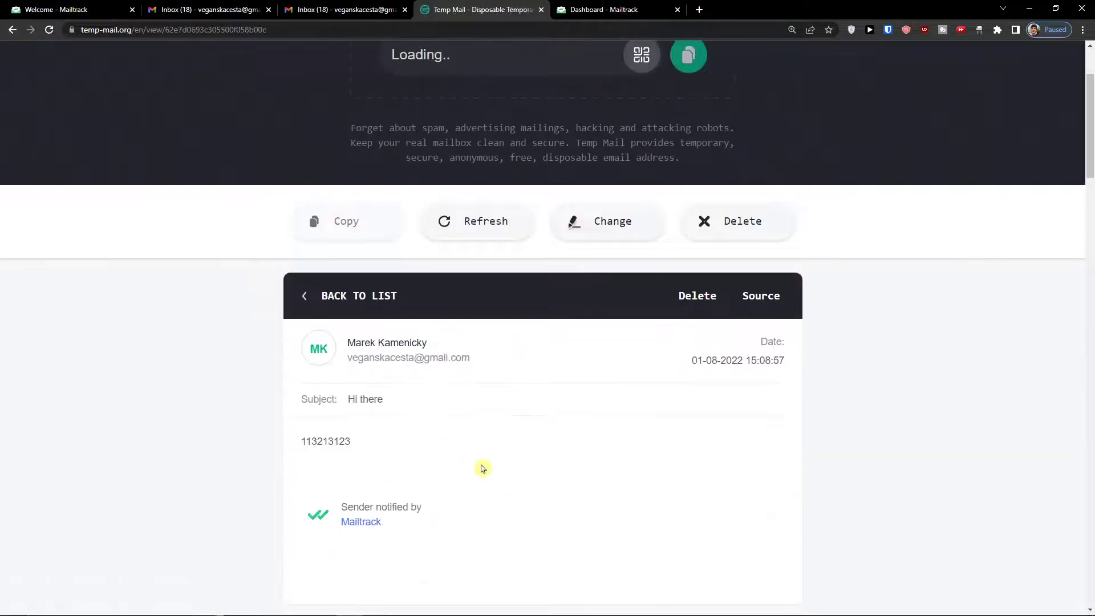
scroll(482, 468, "down", 5)
scroll(383, 396, "up", 2)
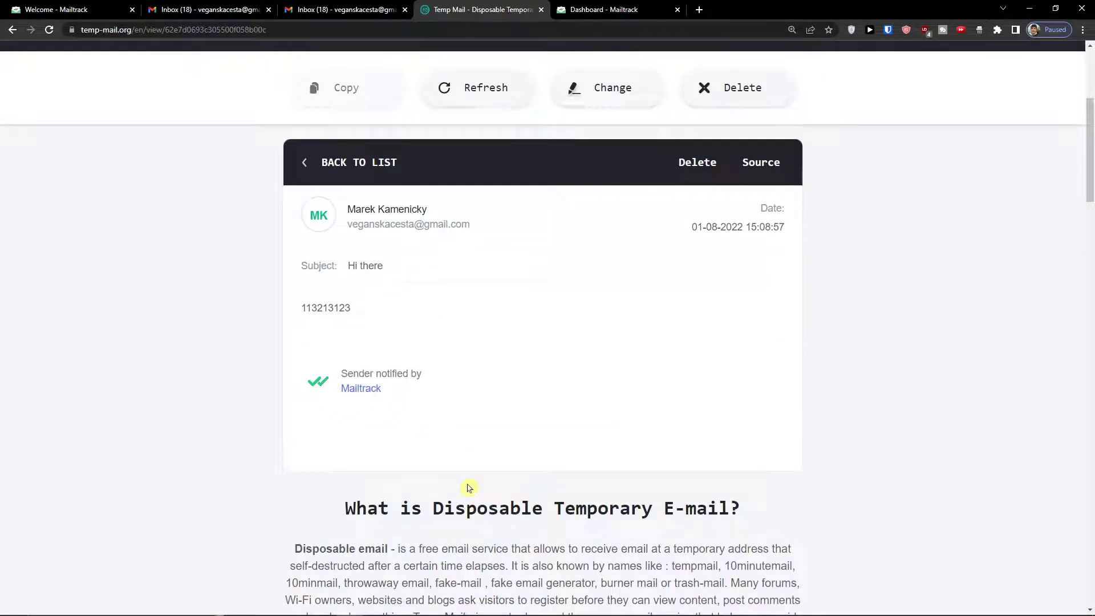
scroll(469, 488, "down", 5)
scroll(370, 435, "up", 7)
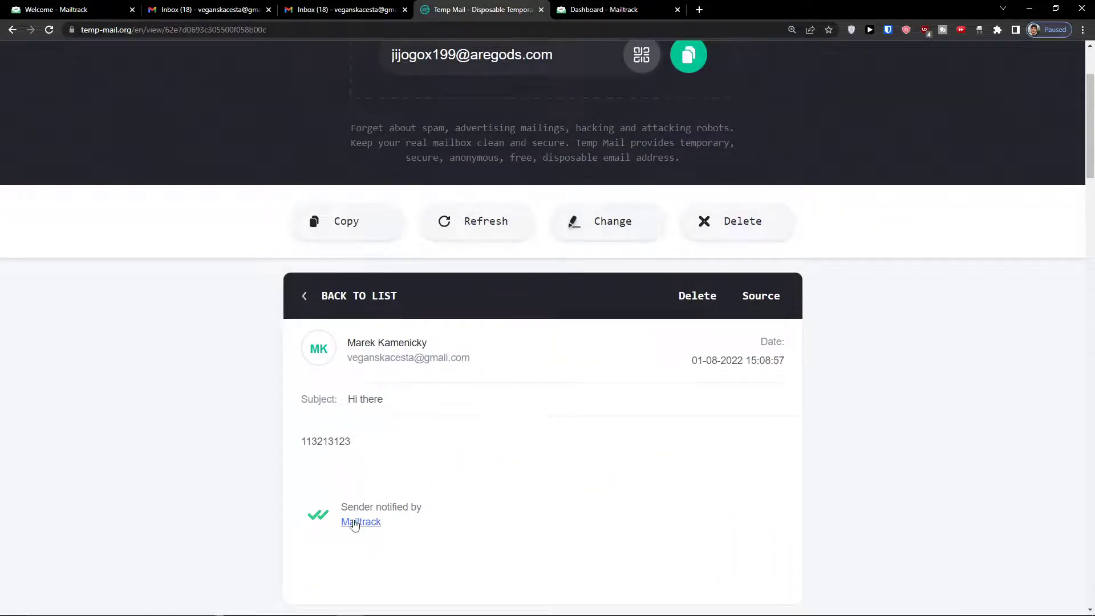
left_click(285, 10)
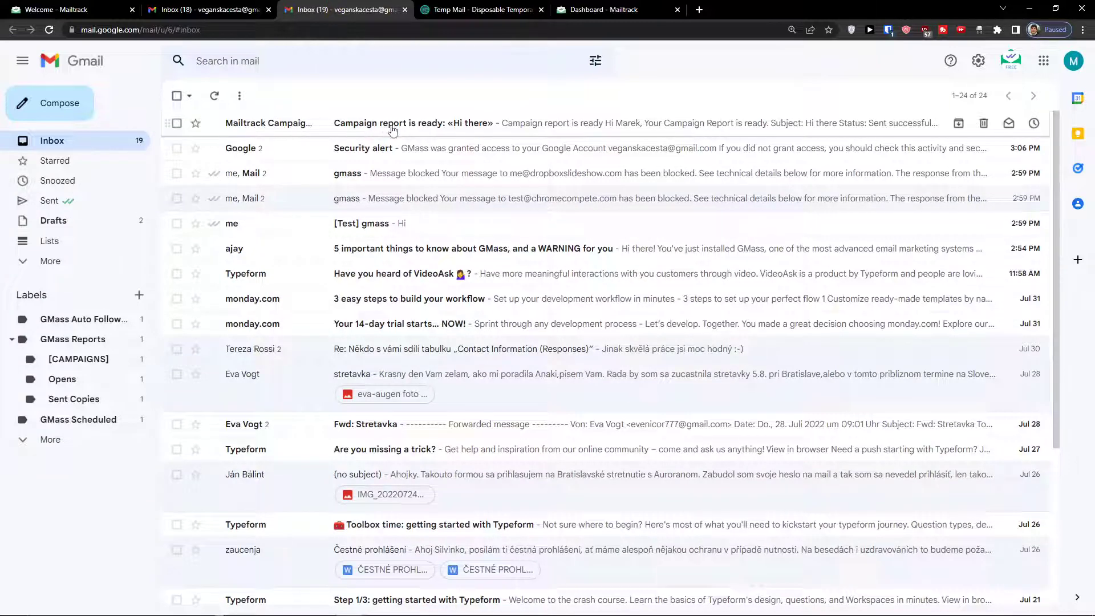
Step: Open the 'Campaign report is ready' email and load the Hi there campaign report
left_click(392, 130)
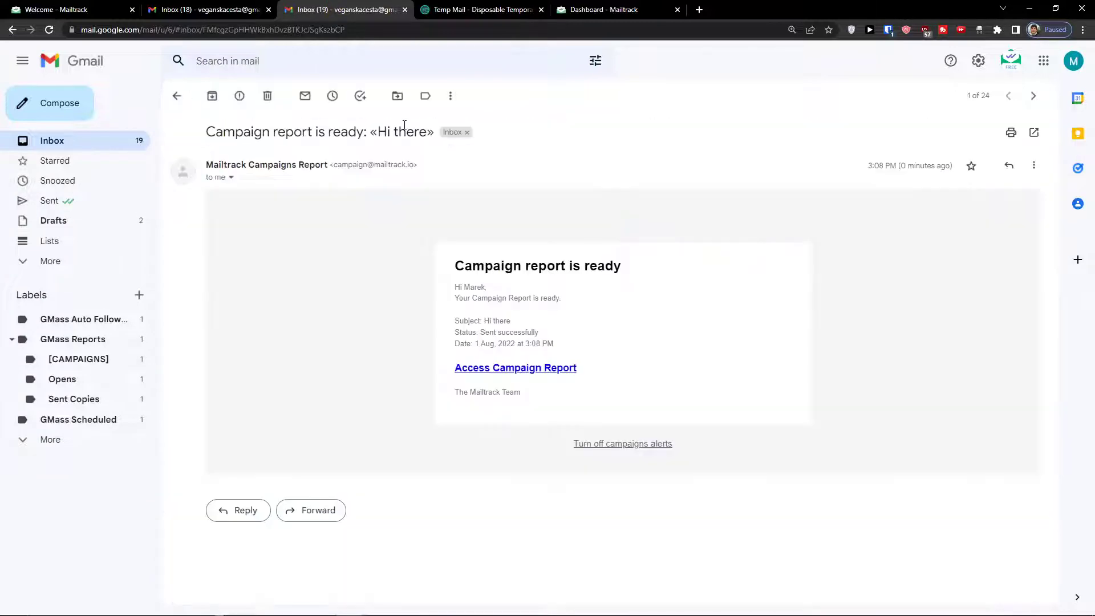
middle_click(474, 368)
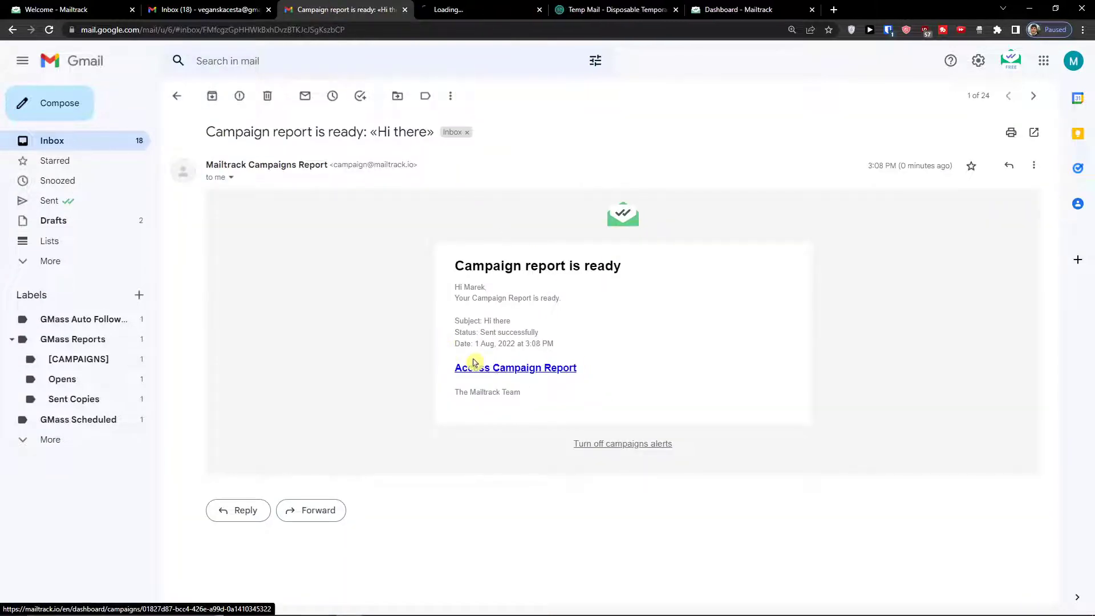
left_click(450, 6)
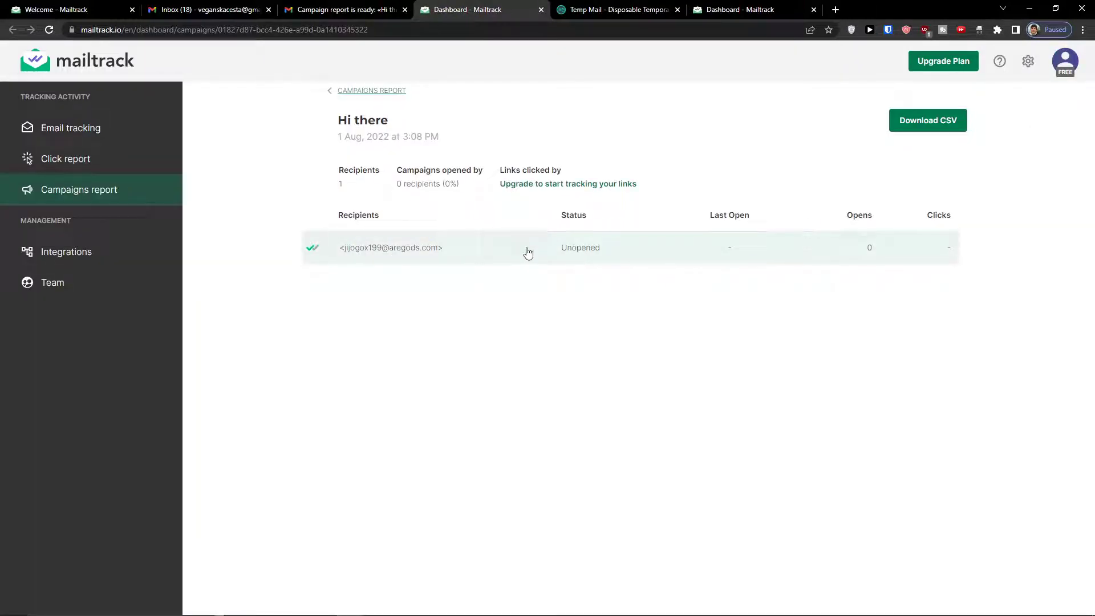
left_click(49, 29)
Step: Check the recipient's Unopened tracking details, then view the Email tracking report
key("ctrl+Tab")
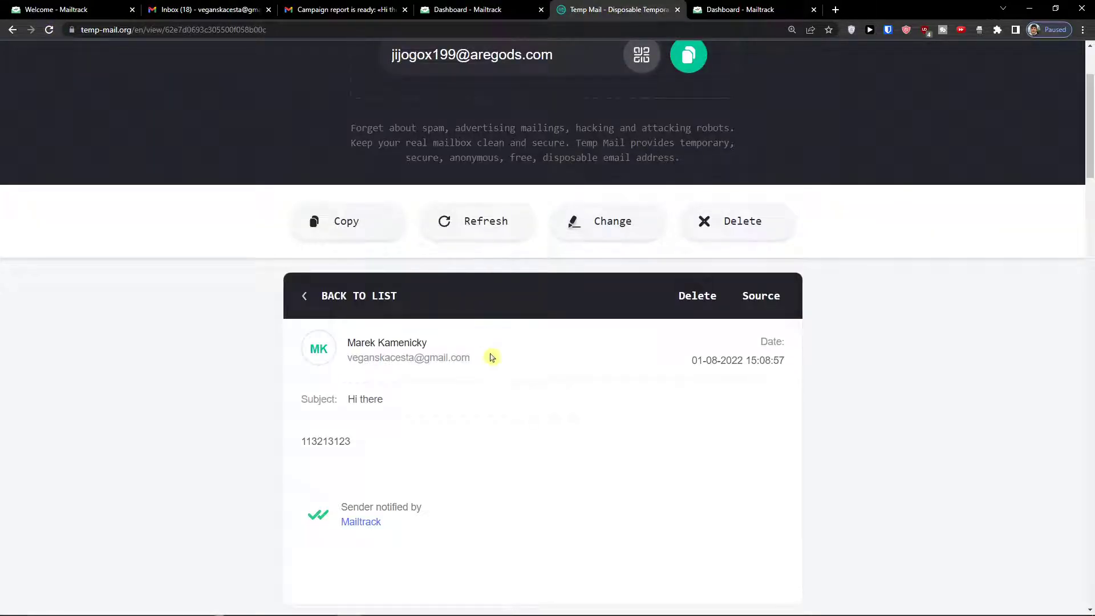
scroll(489, 432, "down", 4)
scroll(538, 304, "up", 2)
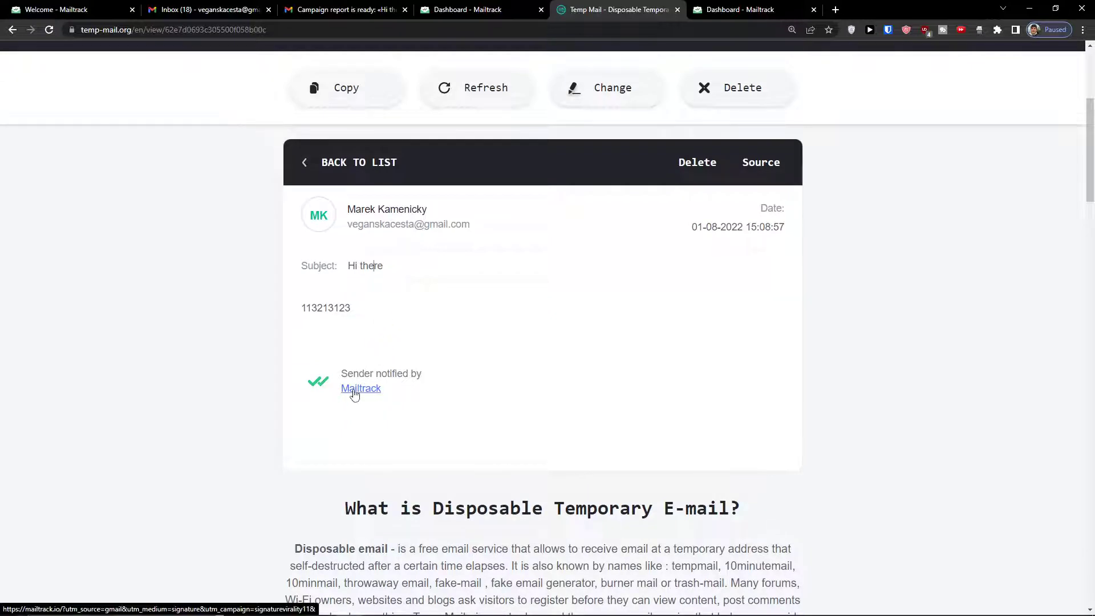
left_click(434, 8)
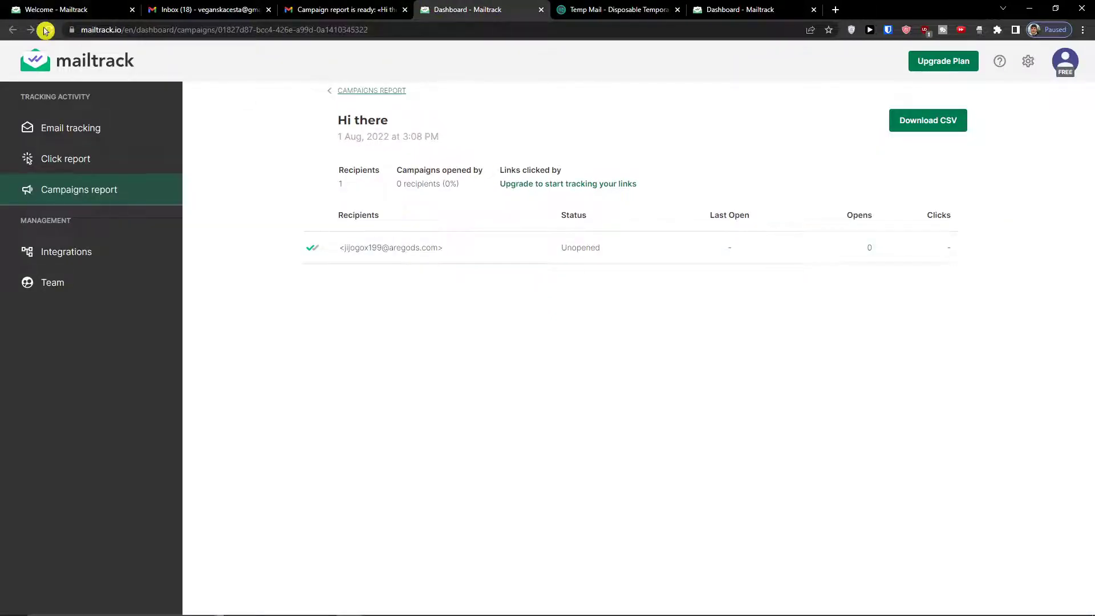
left_click(312, 250)
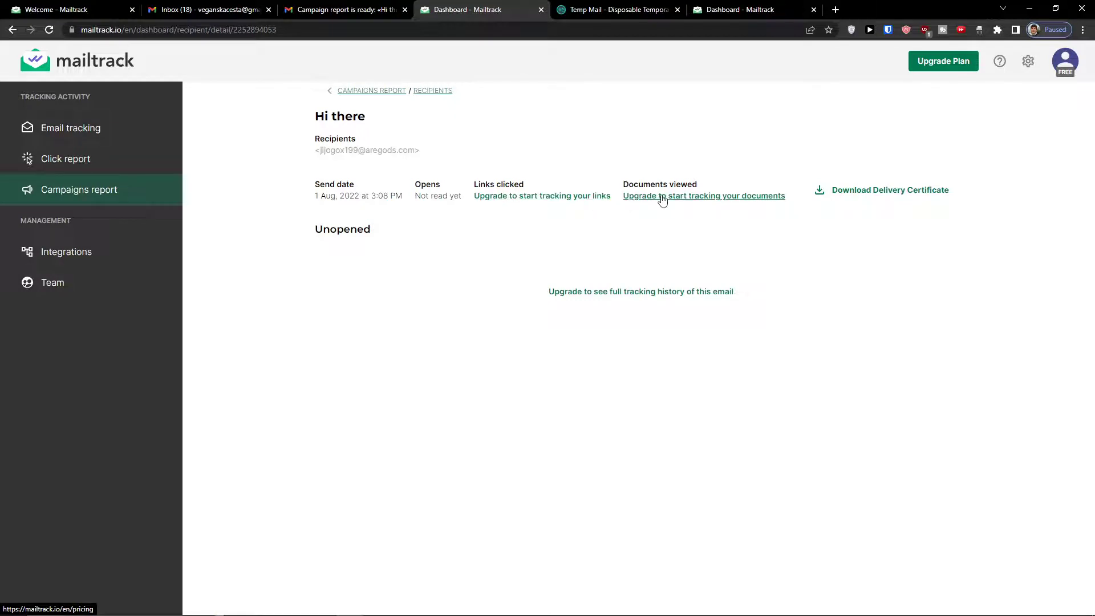
left_click(85, 158)
left_click(138, 131)
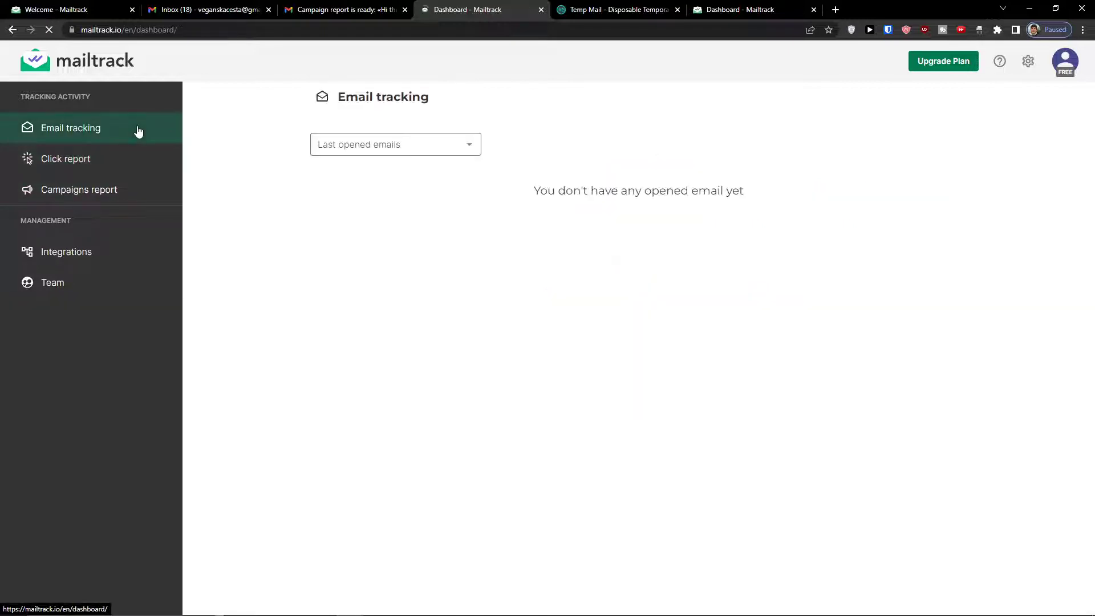
left_click(143, 191)
left_click(348, 9)
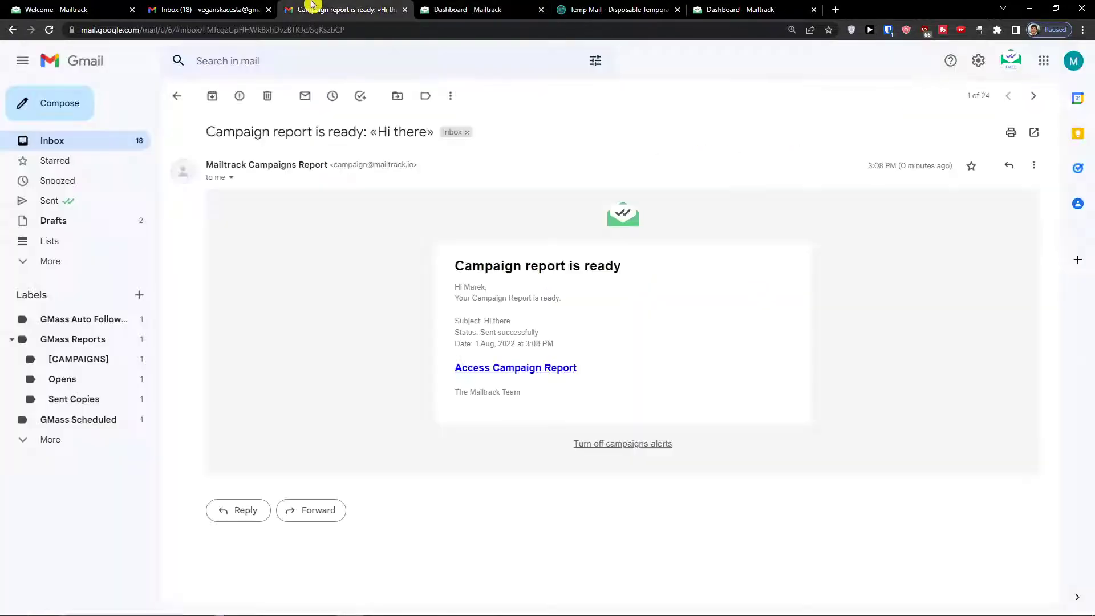
left_click(177, 95)
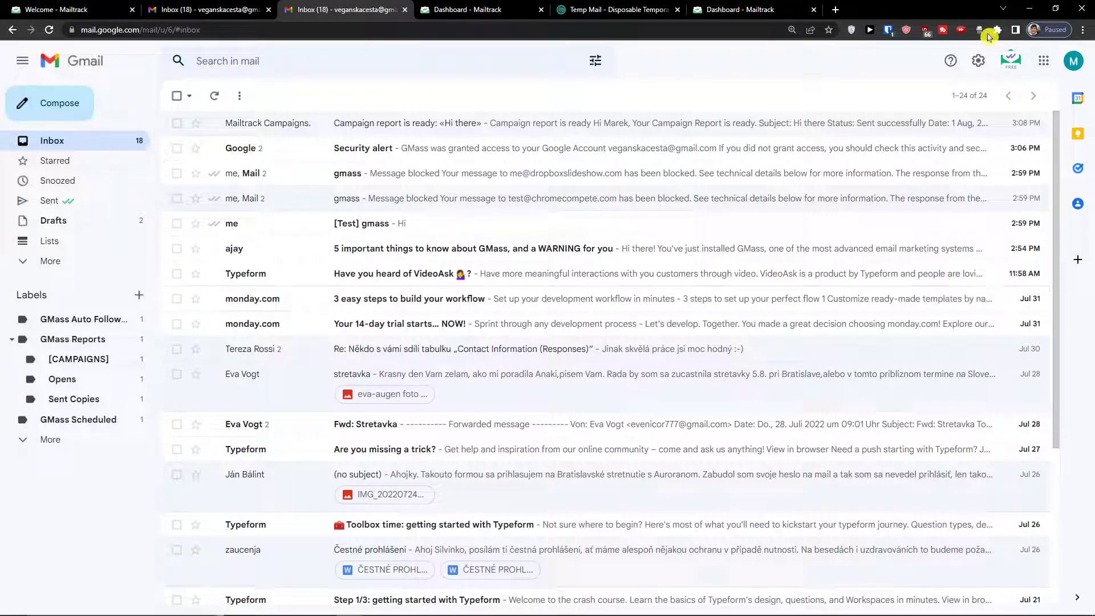
Step: Draft an email to the temporary address with subject '111' and first-open notification on
left_click(33, 101)
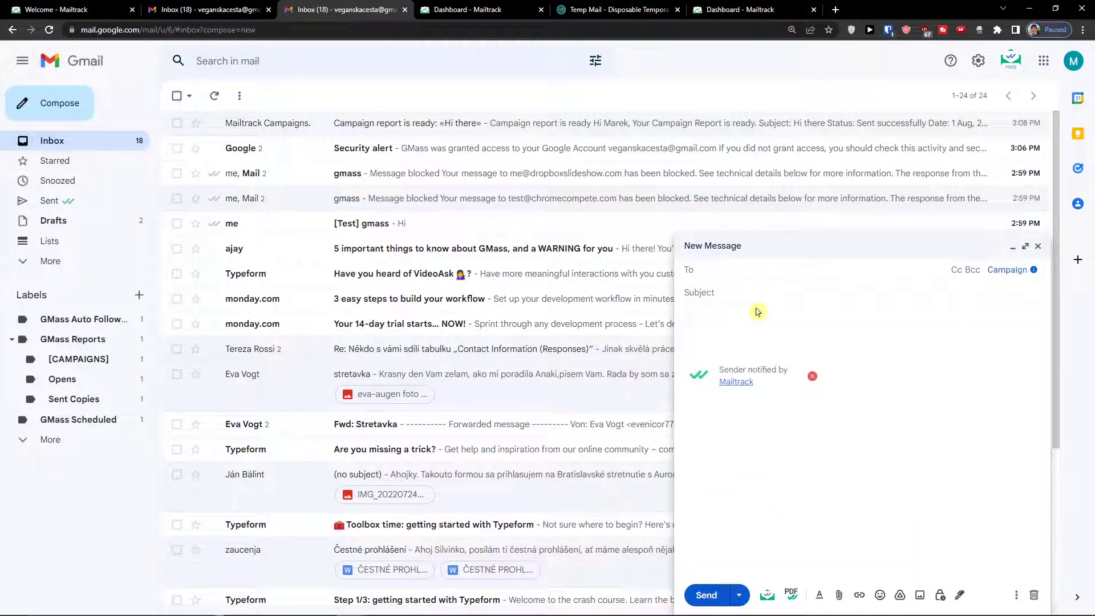
key("ctrl+v")
key("Tab")
type("111")
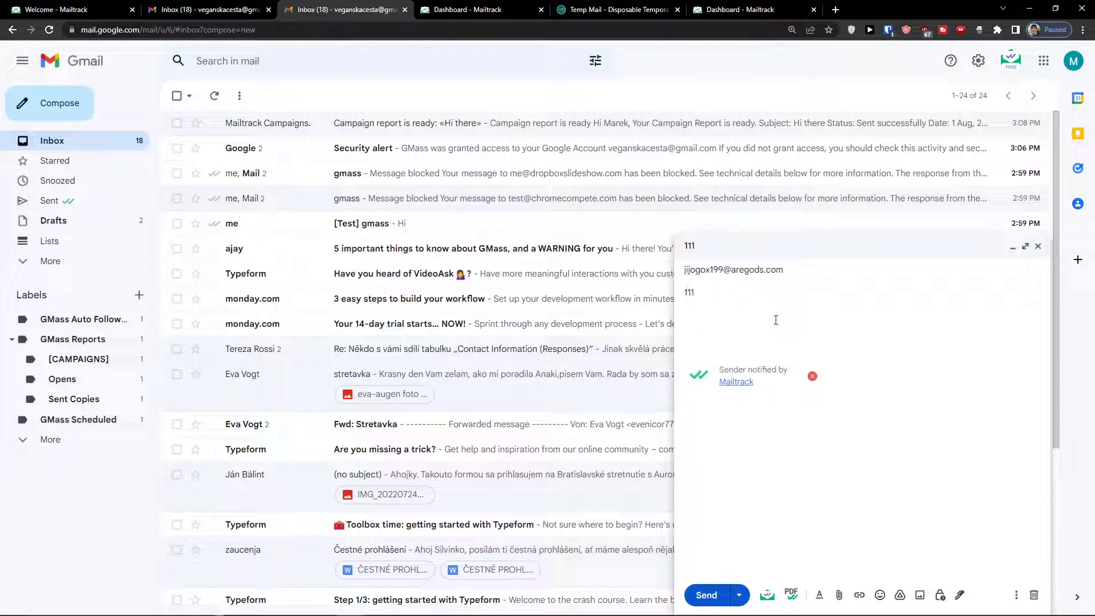
left_click(767, 595)
left_click(772, 525)
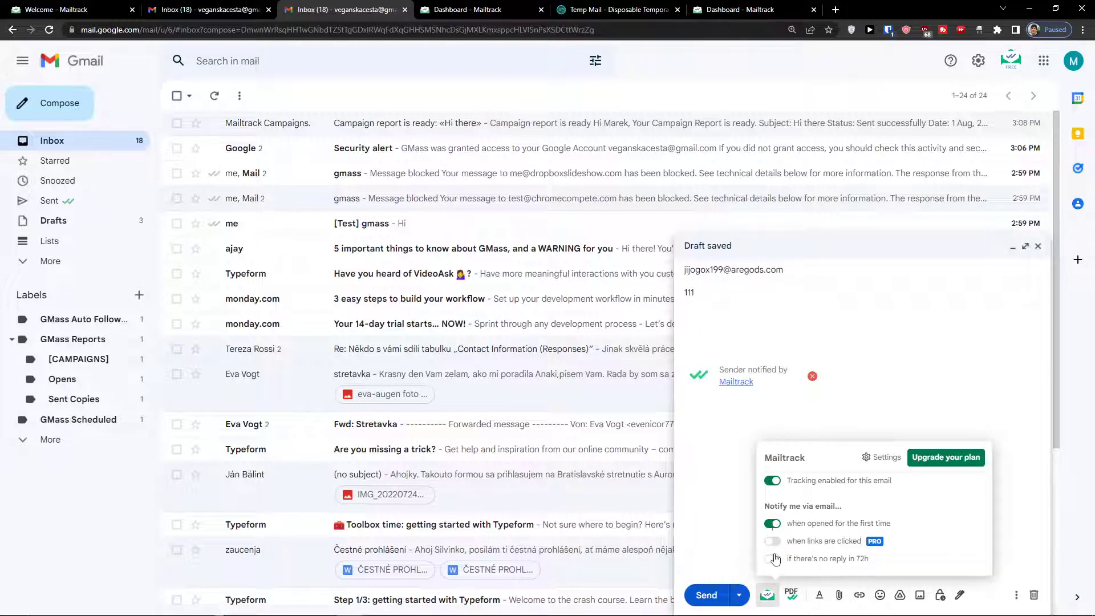
Step: Open the full Mailtrack settings page from the draft's tracking options
left_click(875, 459)
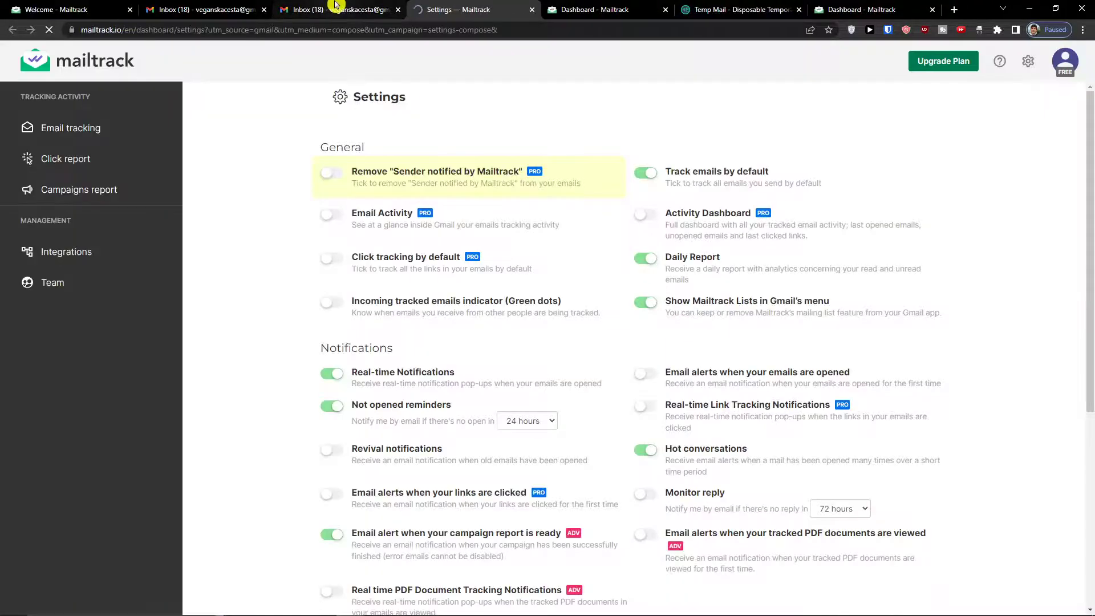
left_click(337, 9)
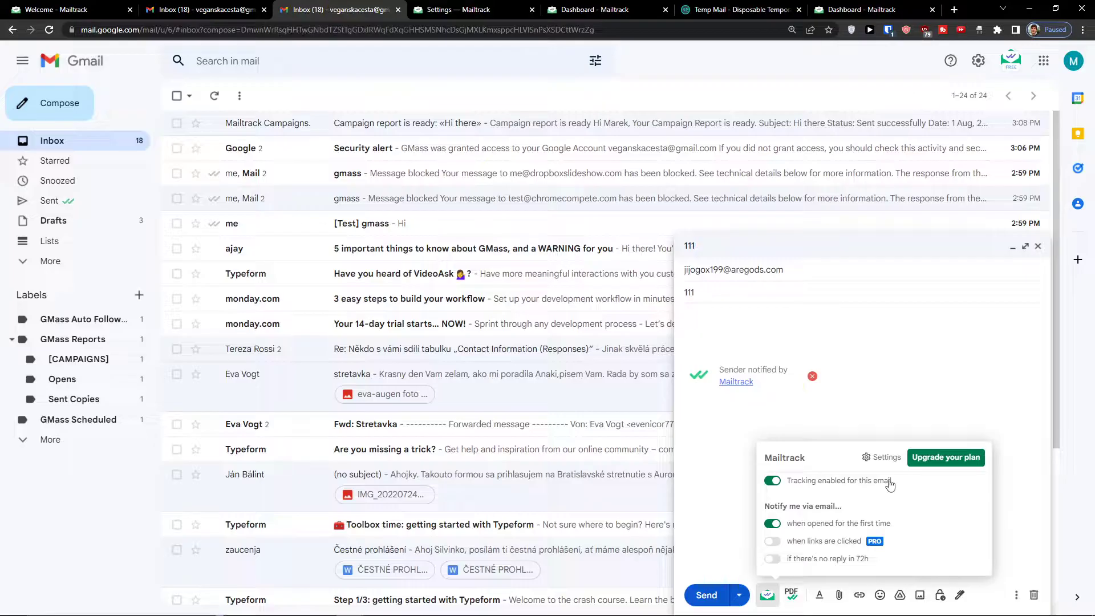
left_click(1012, 64)
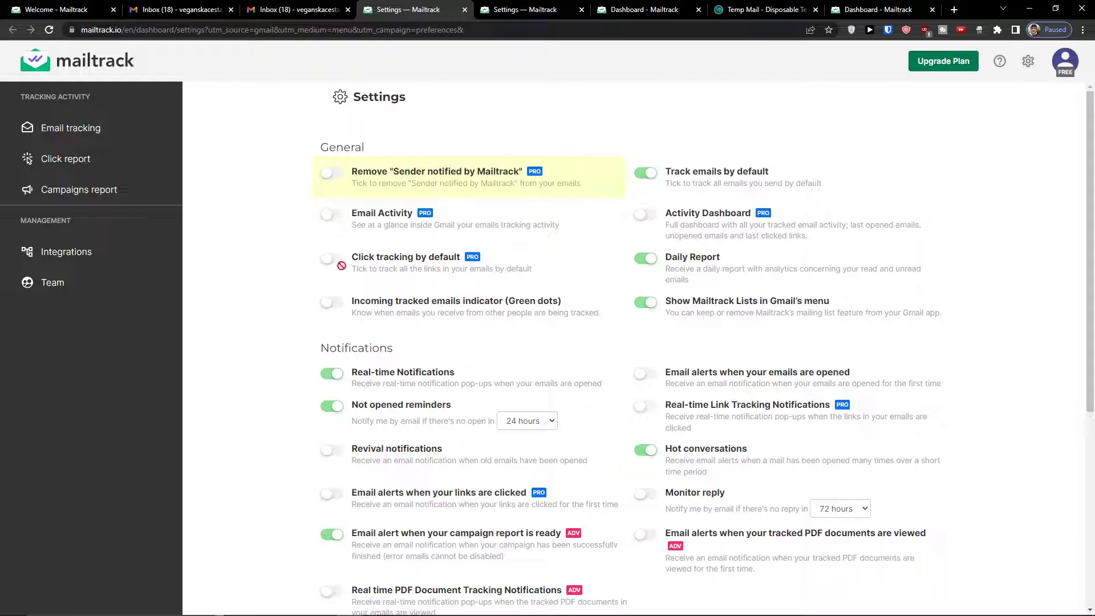
Step: Enable opened-email alerts and Monitor reply, with the no-reply reminder at 48 hours
scroll(450, 343, "down", 2)
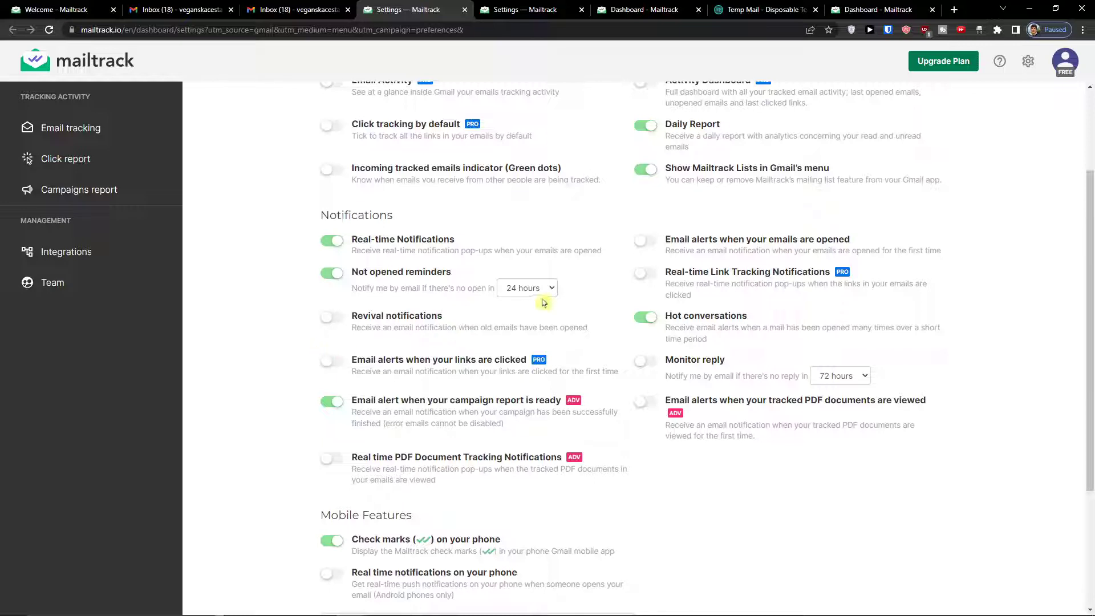
left_click(653, 244)
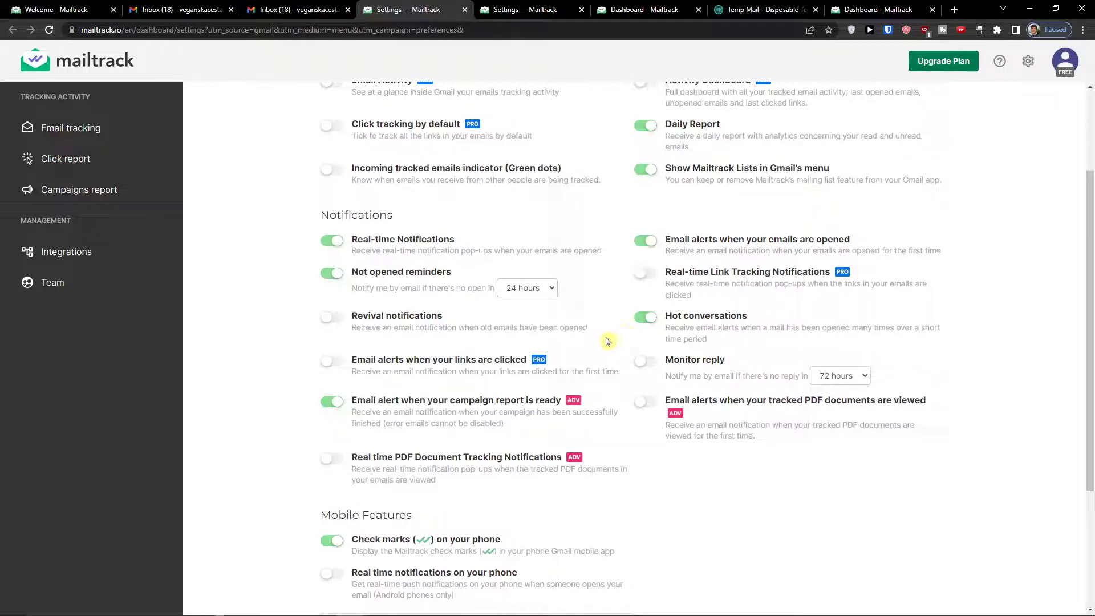
left_click(644, 368)
left_click(843, 382)
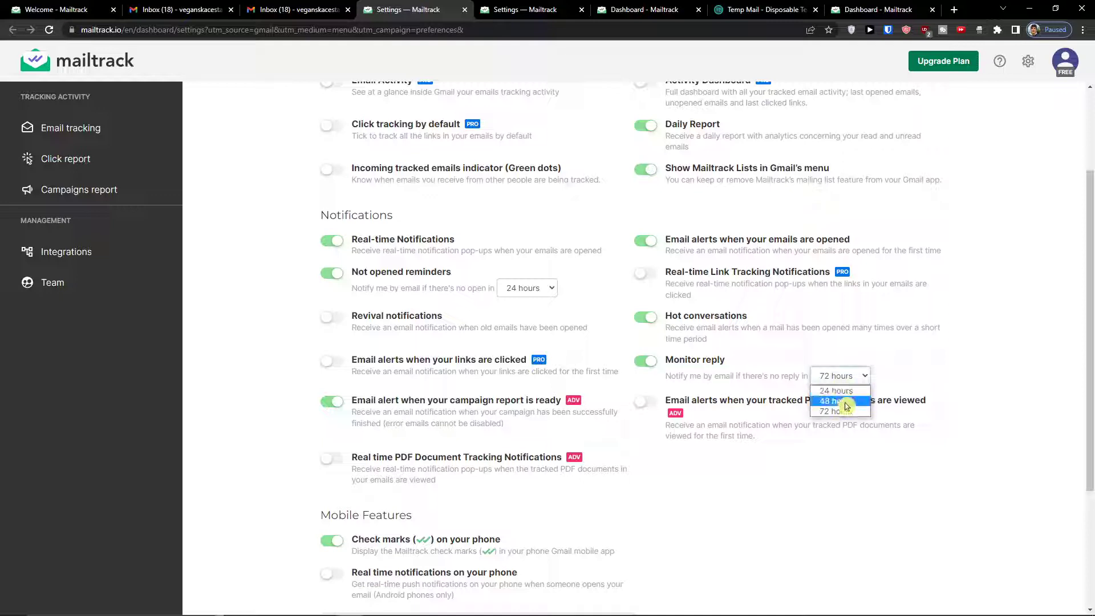
left_click(837, 402)
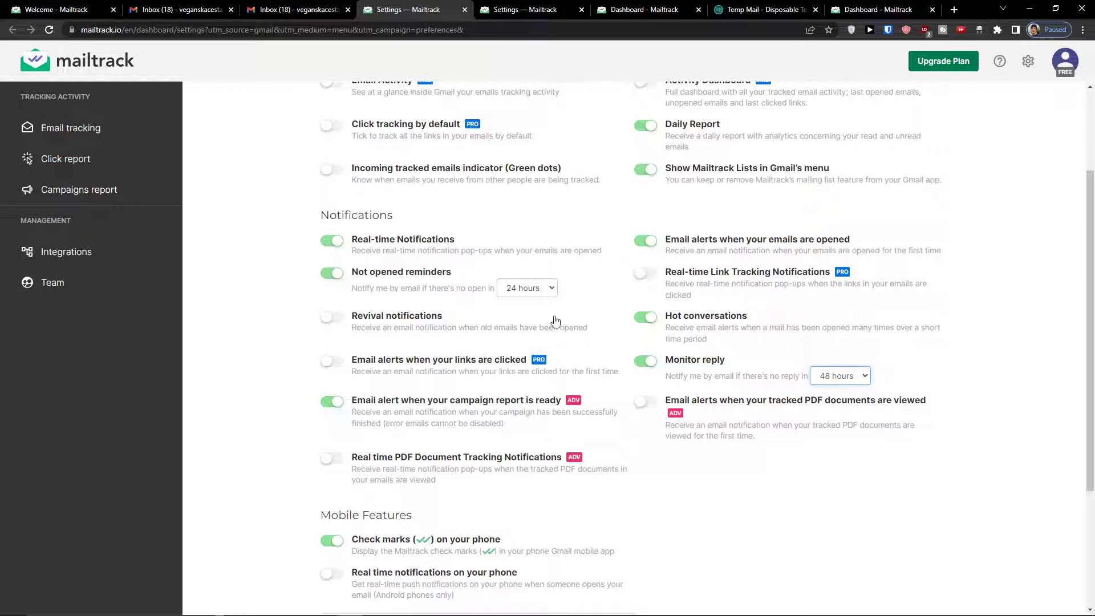
scroll(550, 316, "down", 2)
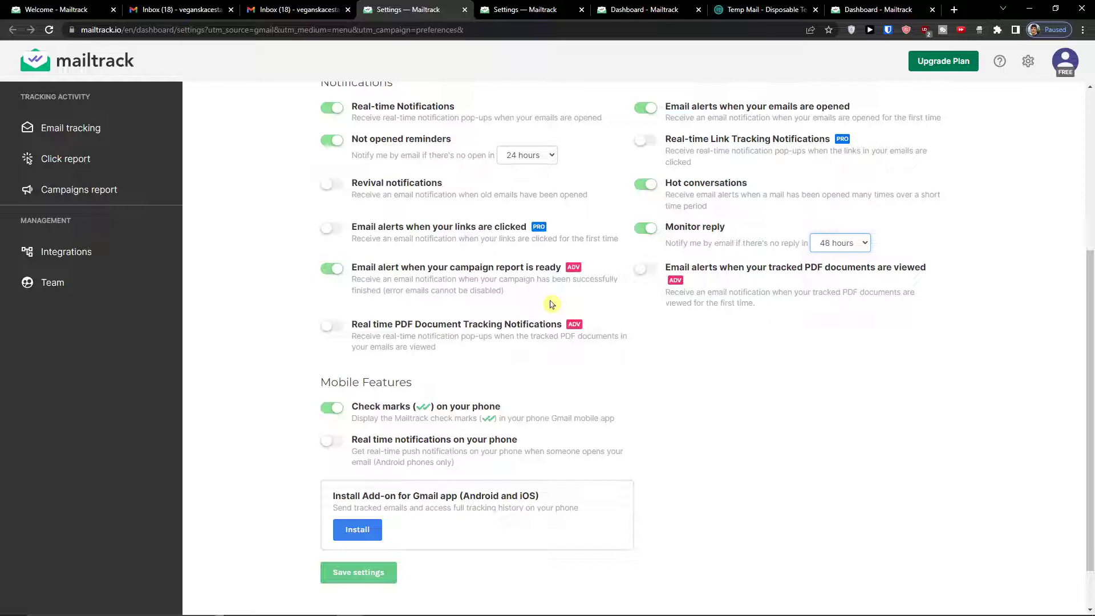
scroll(531, 319, "down", 1)
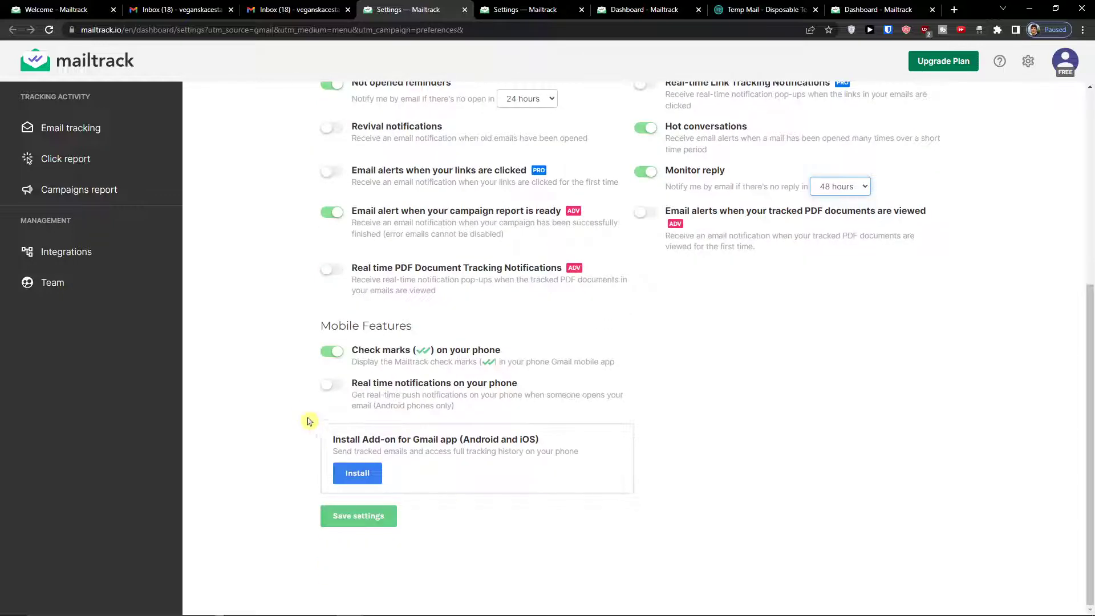
scroll(303, 399, "up", 5)
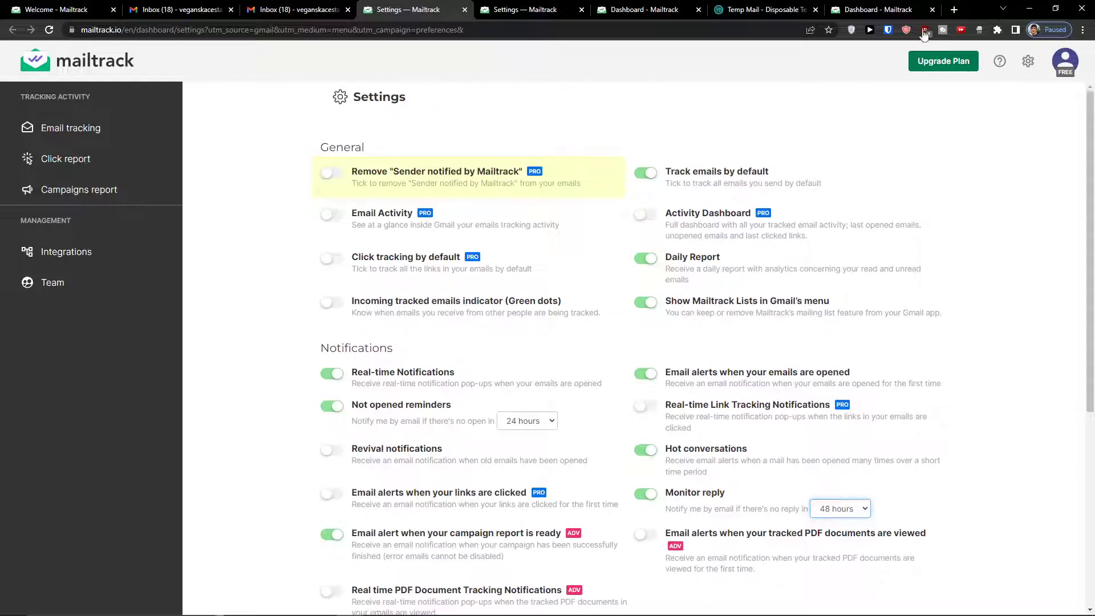
Step: View Mailtrack integrations, close the Upgrade Mailtrack tab, and return to Gmail
left_click(64, 257)
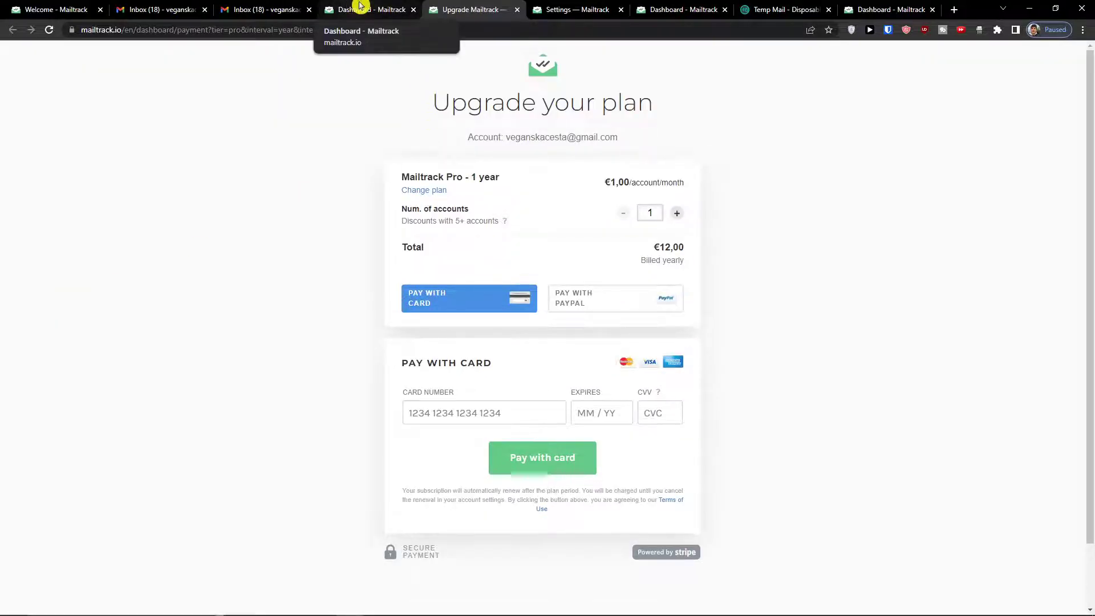
left_click(517, 10)
left_click(310, 4)
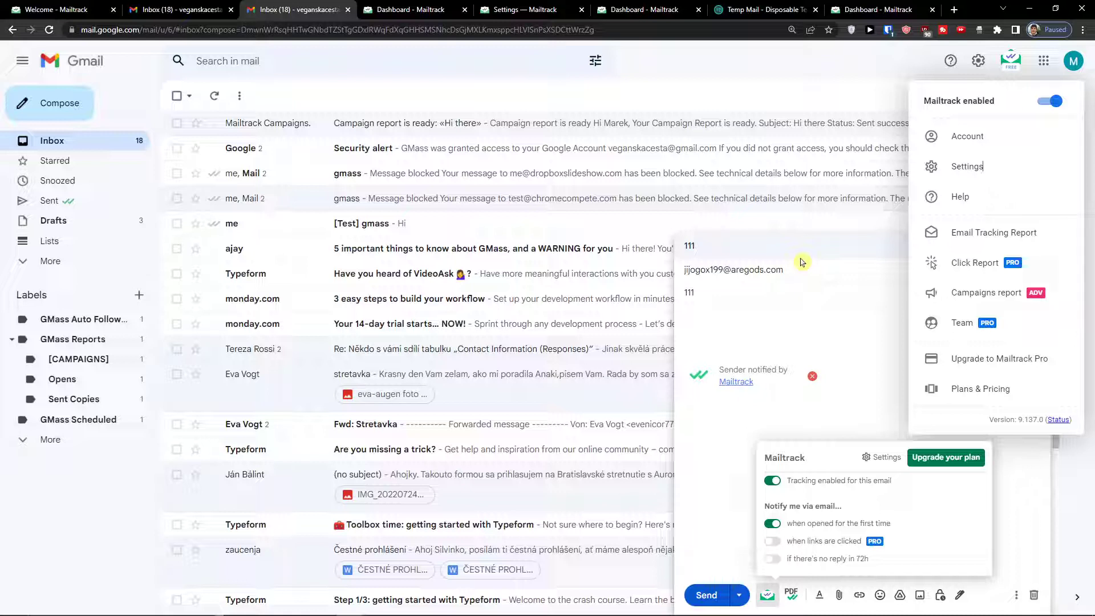
Step: Close the Mailtrack menu, glance at Sent mail, and return to the inbox
left_click(782, 295)
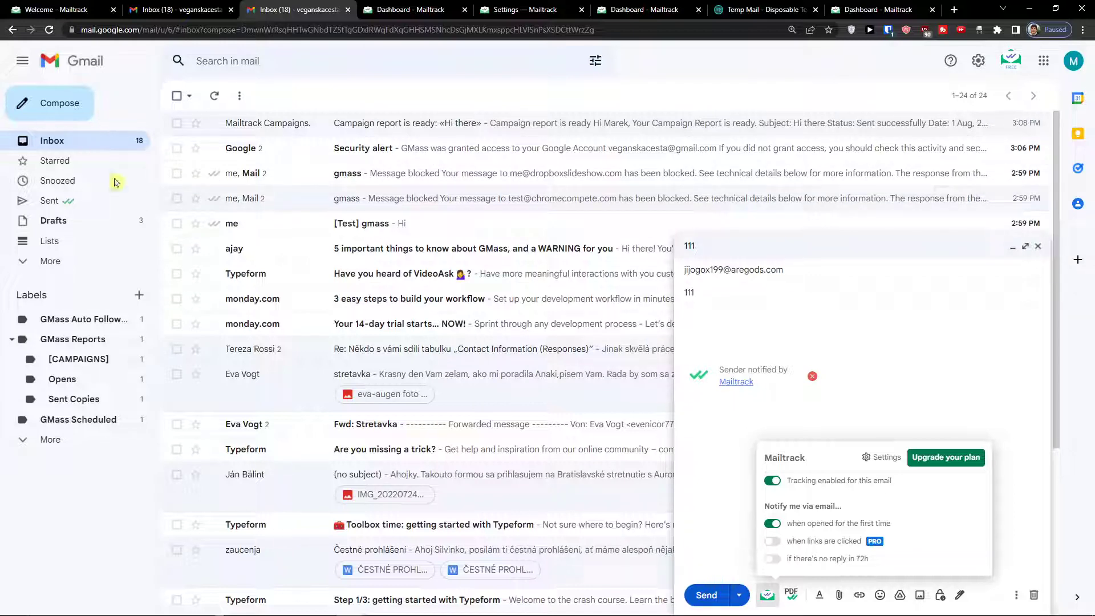
left_click(111, 201)
left_click(450, 167)
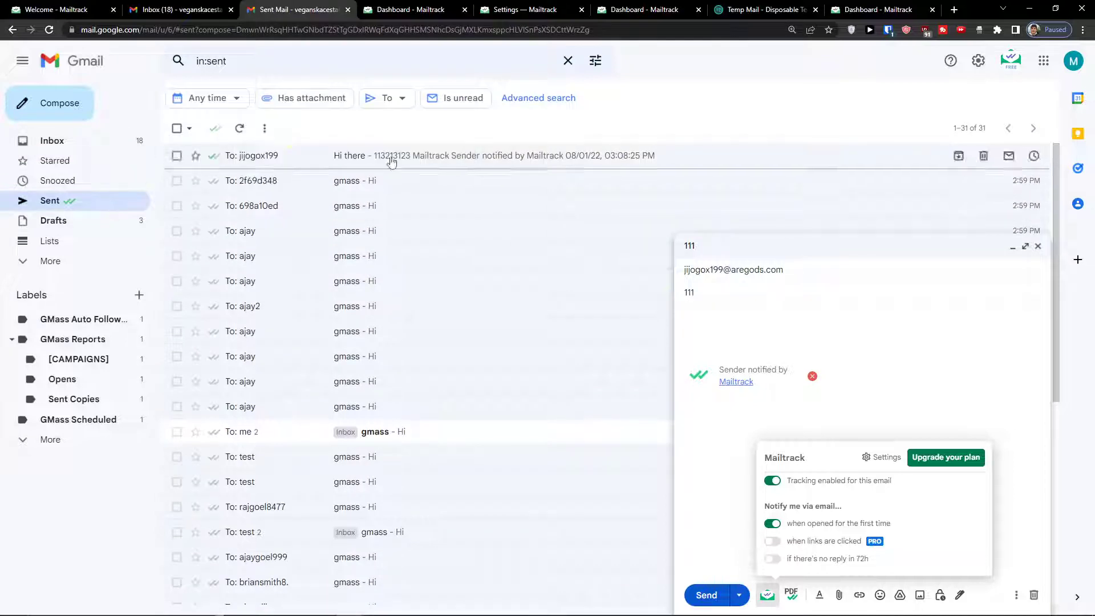
left_click(77, 142)
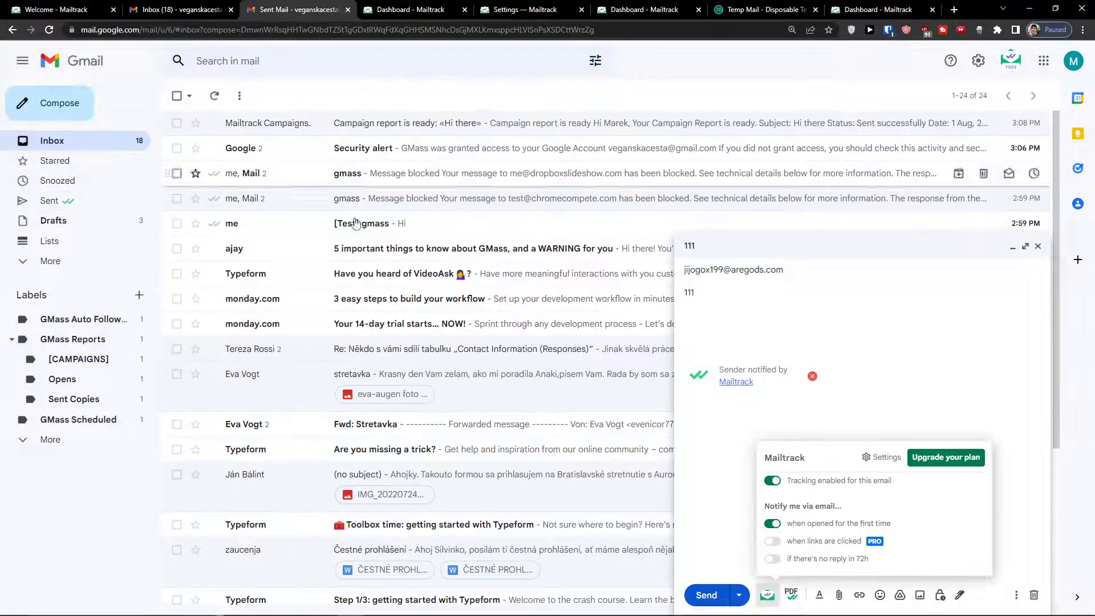
Step: Verify the '111' draft's recipient and send the tracked email
left_click(747, 284)
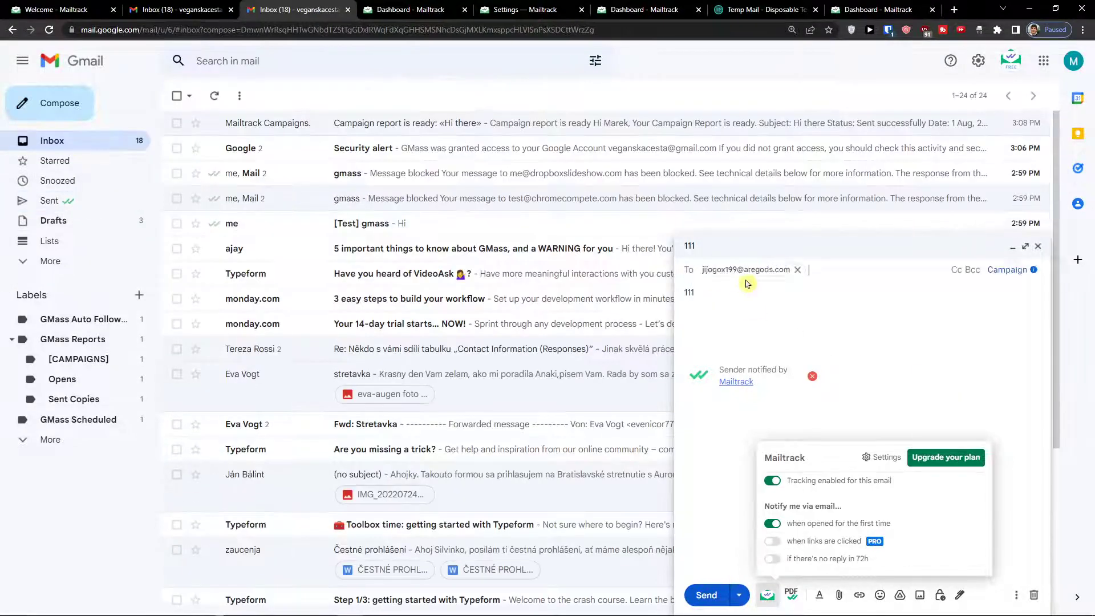
left_click(797, 288)
left_click(719, 598)
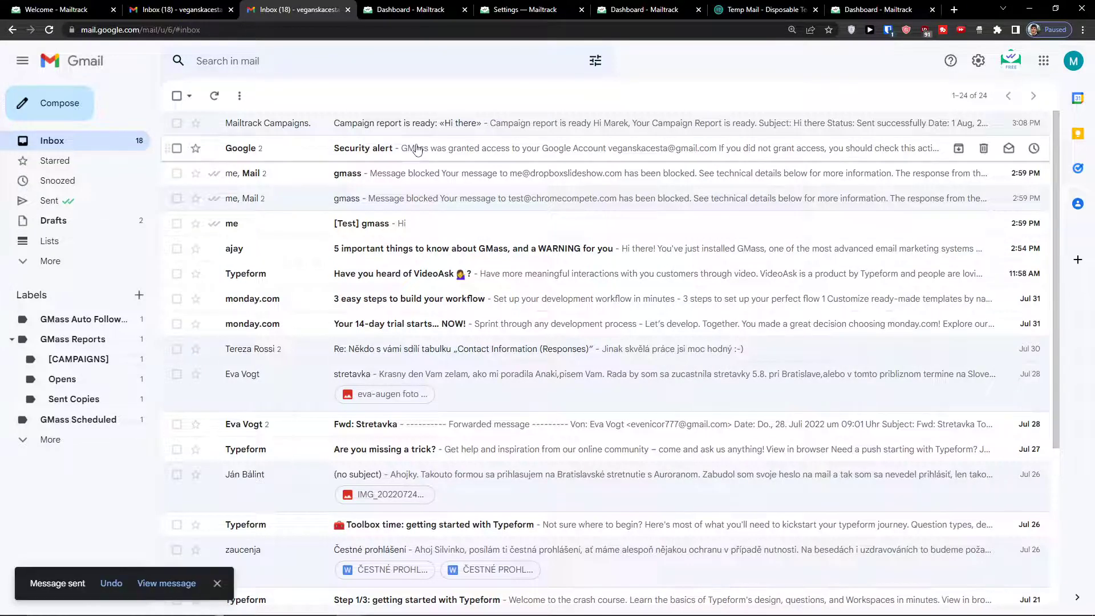
left_click(738, 7)
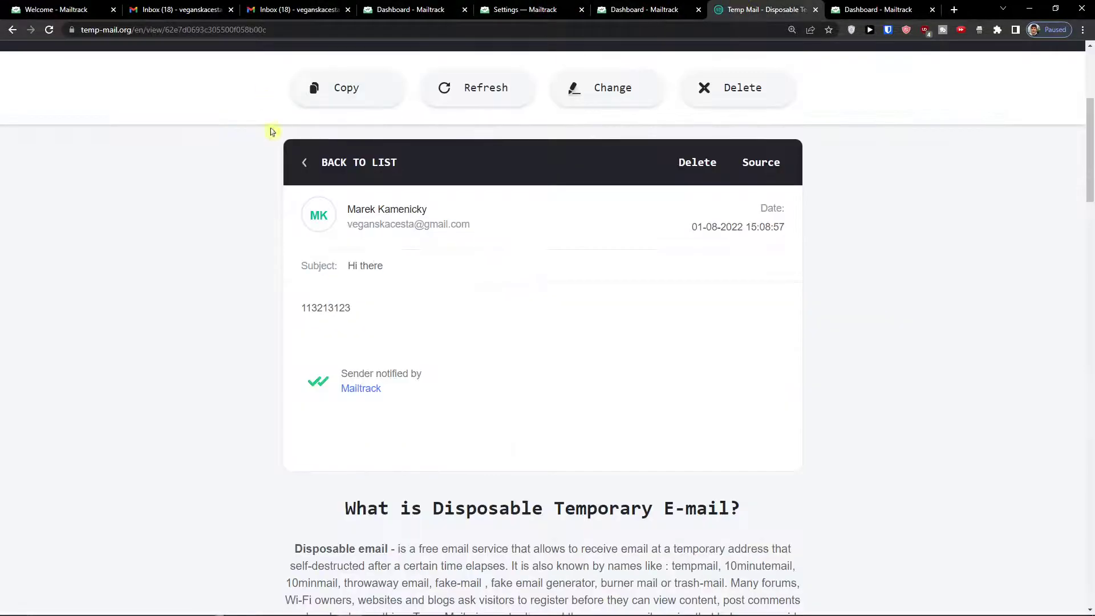
Step: Refresh Temp Mail, open the arrived '111' email, and follow its Mailtrack footer link
left_click(304, 163)
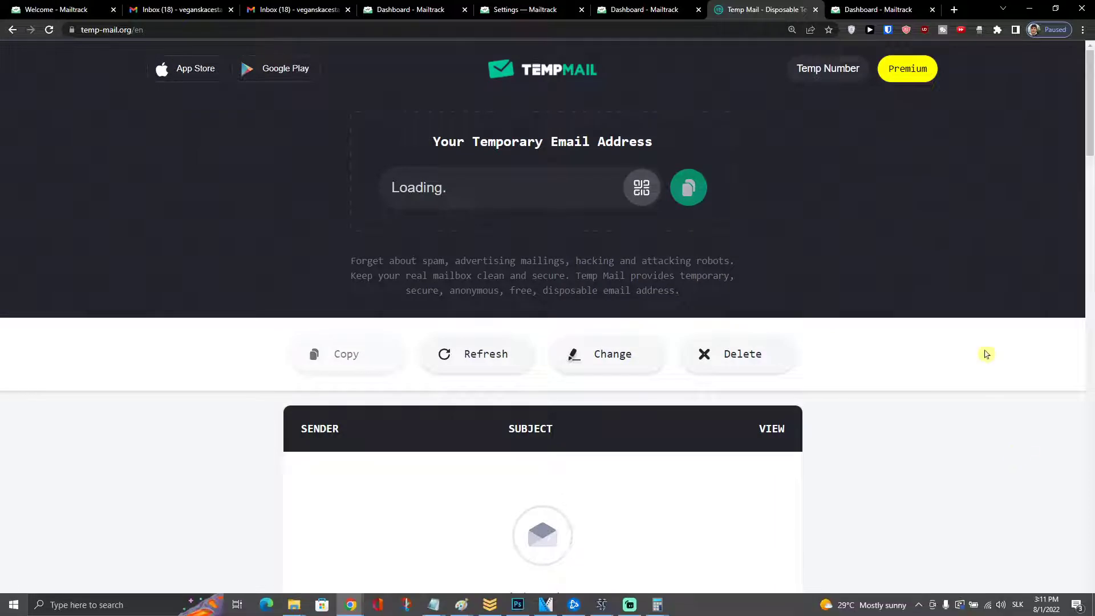
scroll(969, 336, "down", 2)
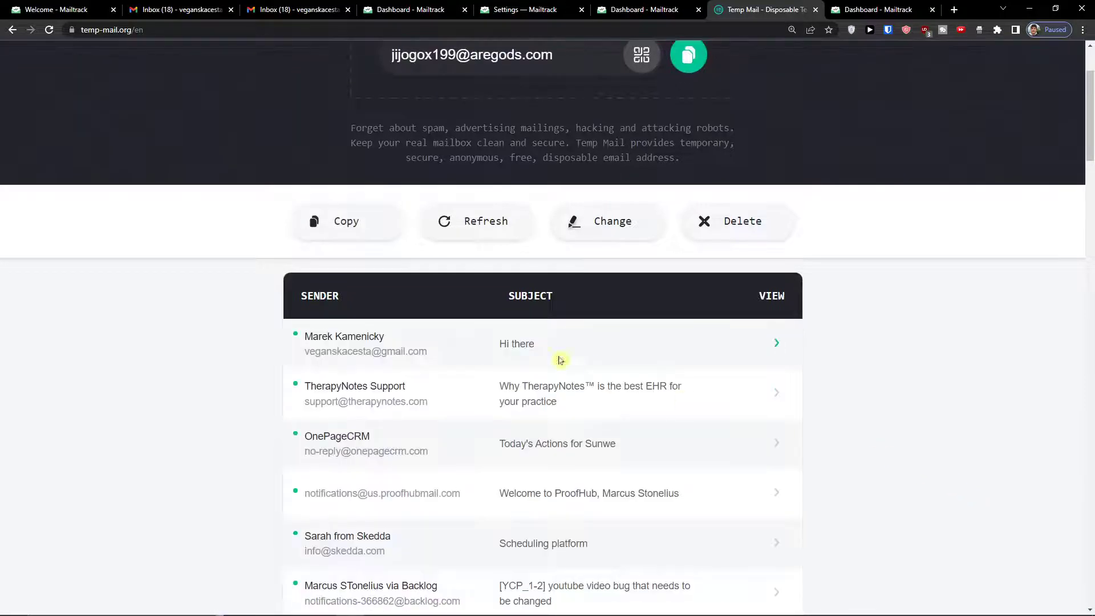
left_click(460, 231)
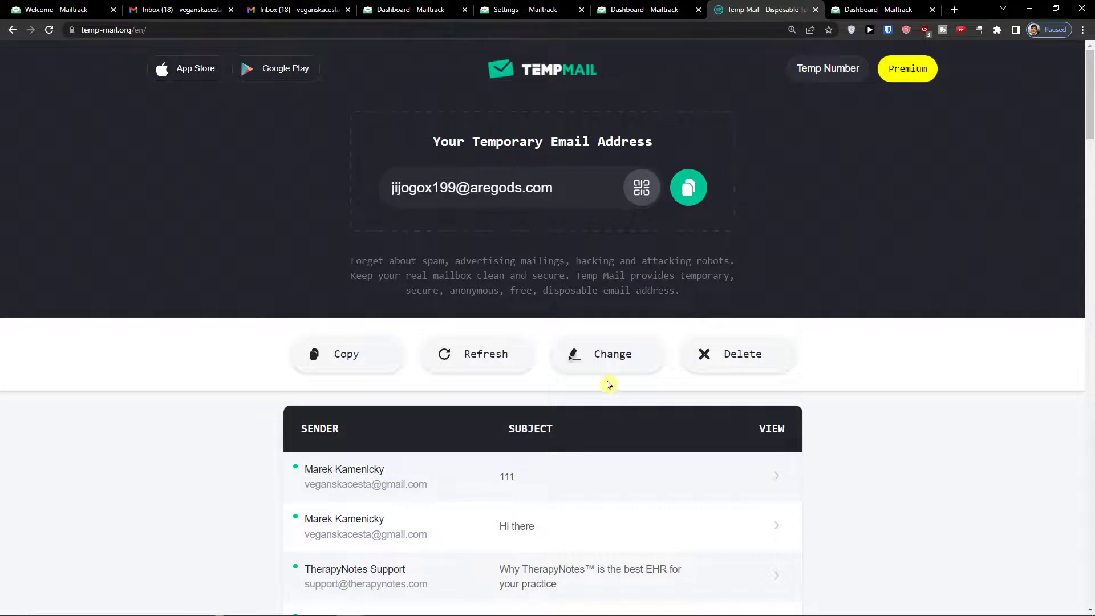
scroll(608, 382, "down", 2)
left_click(538, 361)
scroll(513, 352, "down", 5)
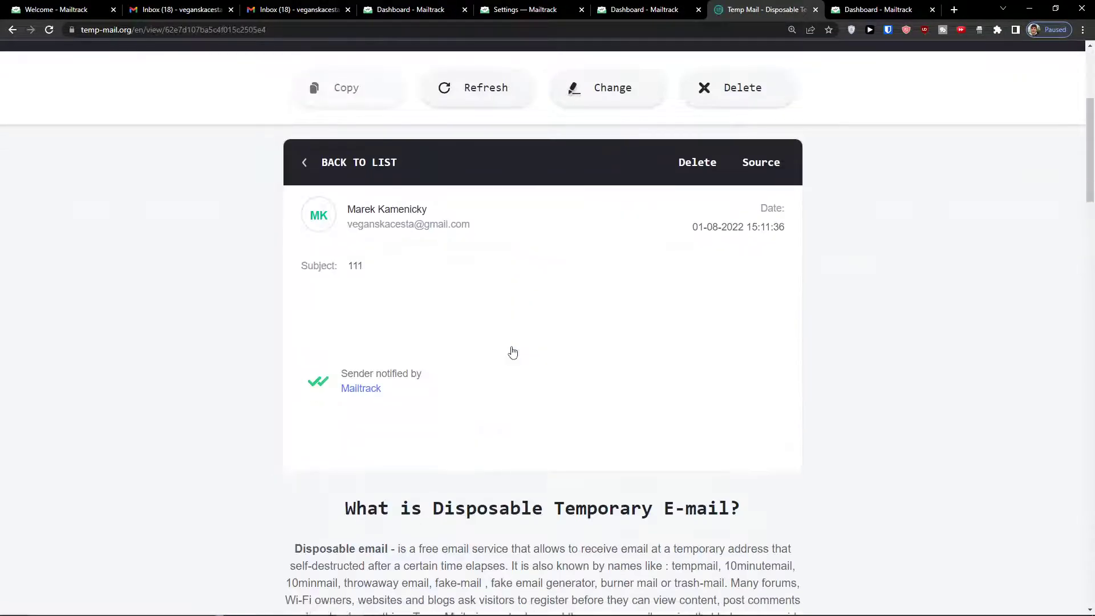
left_click(315, 383)
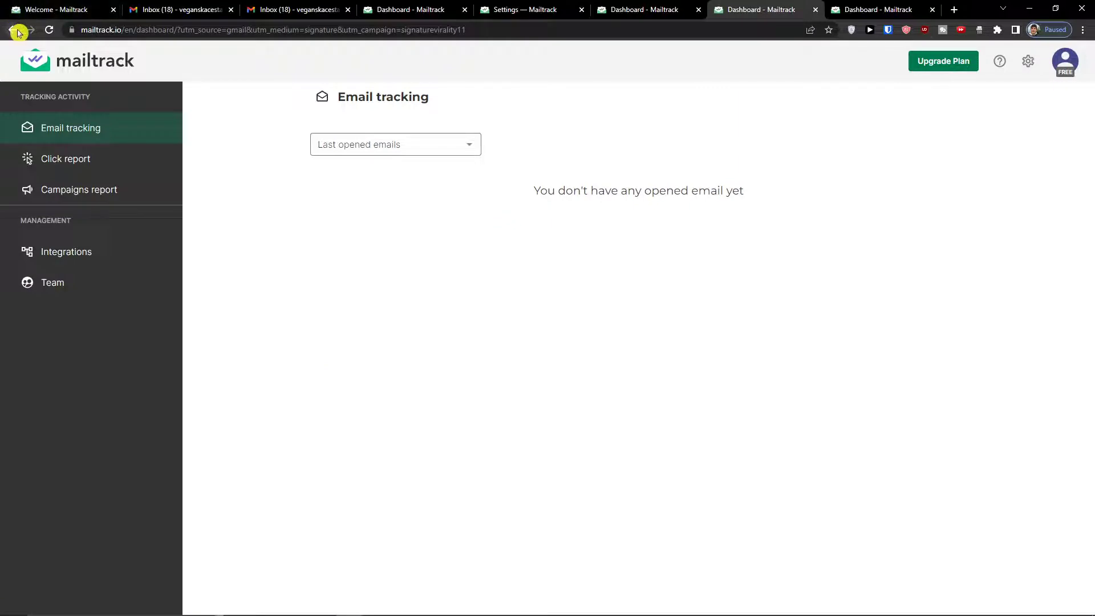
Step: View the click report and step through the Hi there campaign and its Unopened recipient
left_click(69, 167)
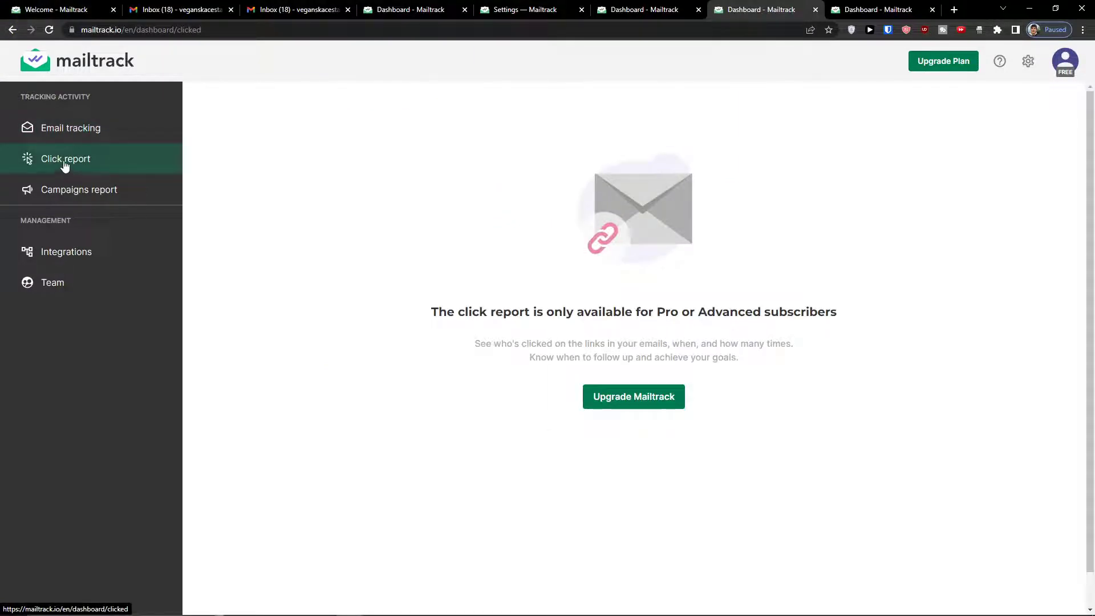
left_click(627, 9)
left_click(12, 32)
left_click(12, 36)
left_click(12, 35)
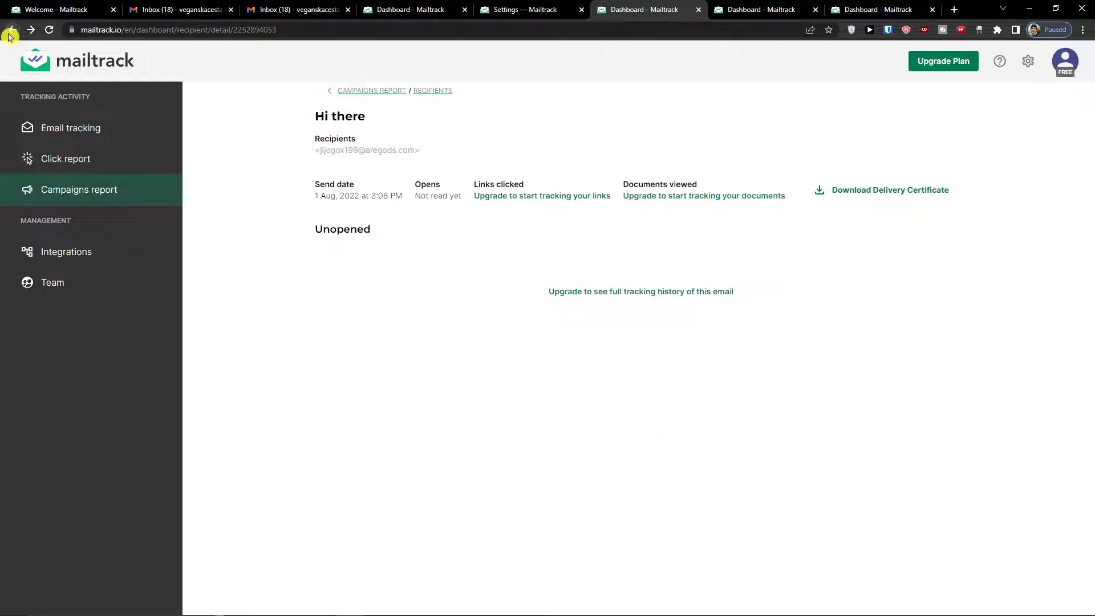
left_click(11, 35)
left_click(51, 32)
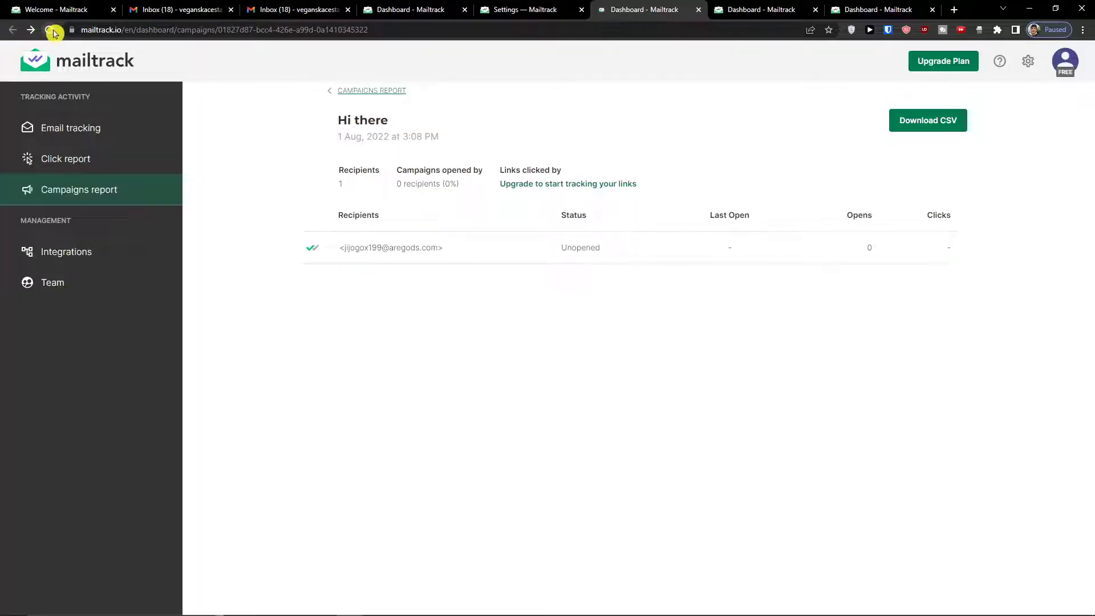
Step: Cycle through the settings and integrations tabs back to the Gmail inbox
left_click(514, 9)
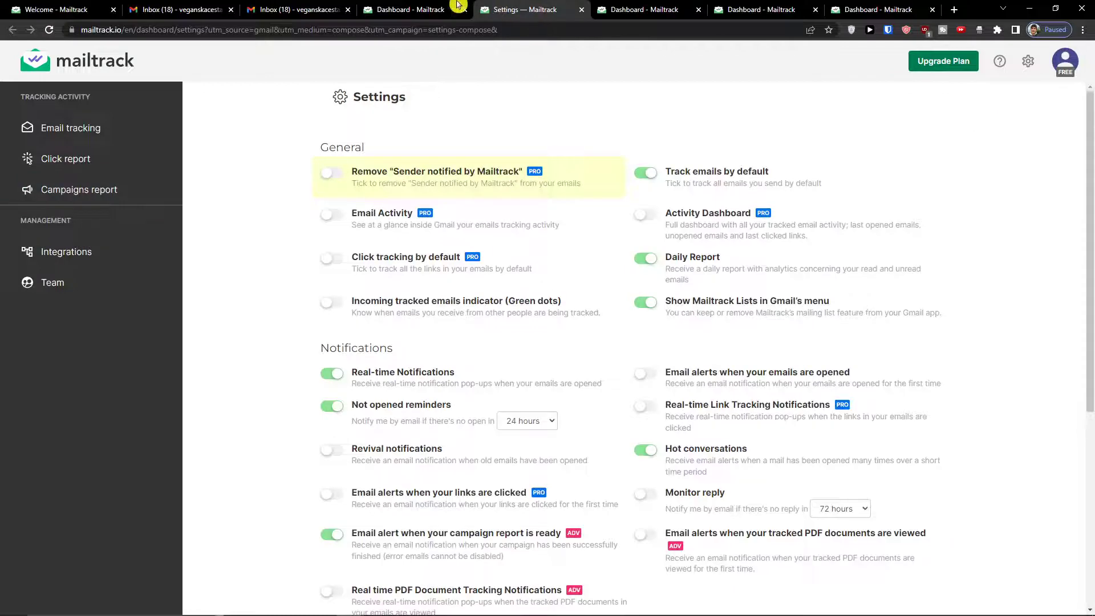
left_click(436, 10)
left_click(303, 10)
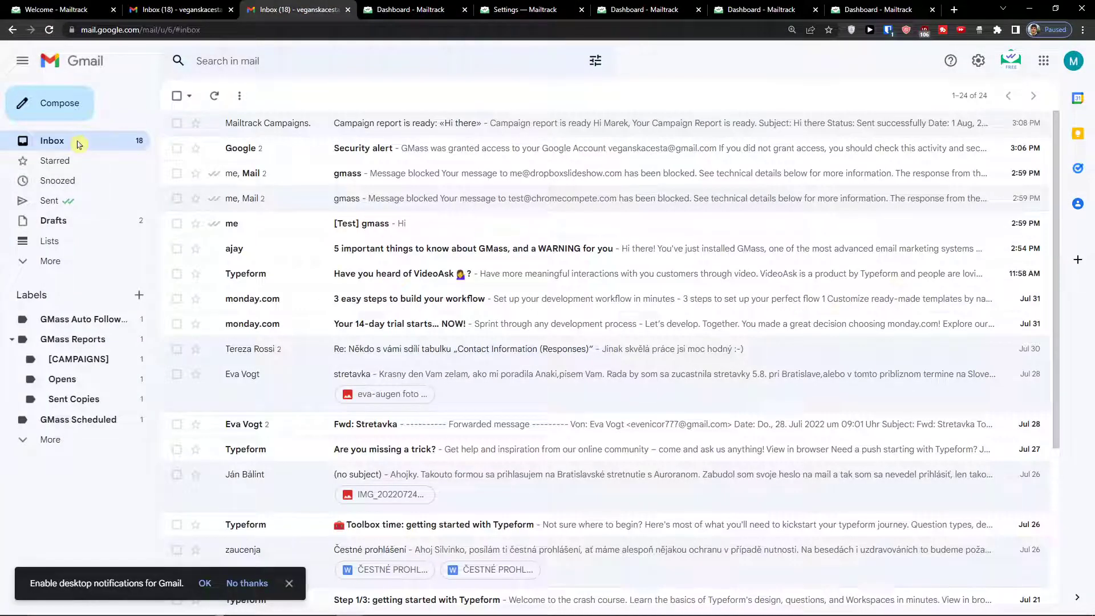